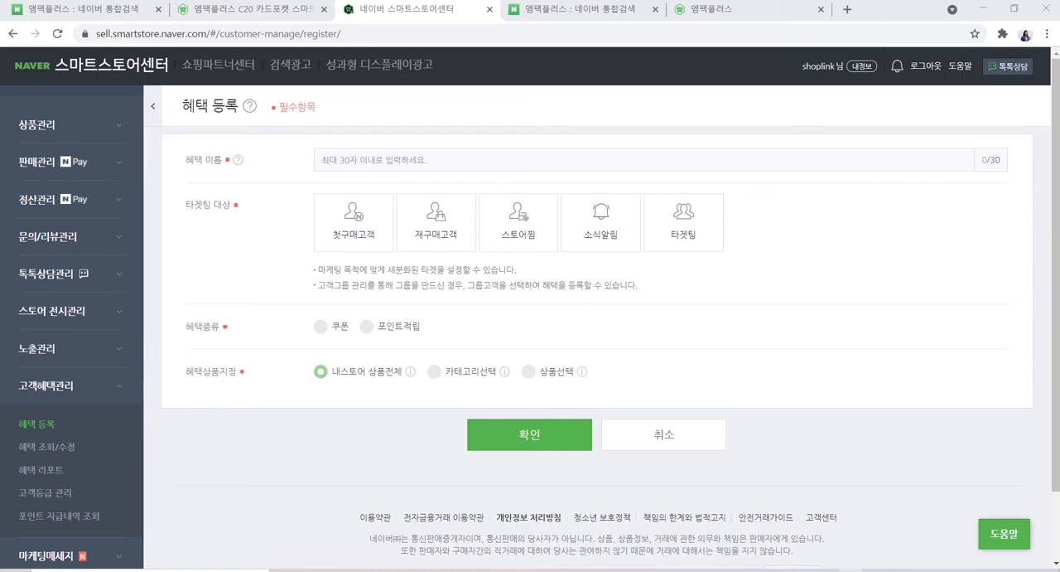
View the store-favourite coupon on the 엠팩플러스 C20 product page and return to the benefit registration form
{"action": "left_click", "coordinate": [235, 13]}
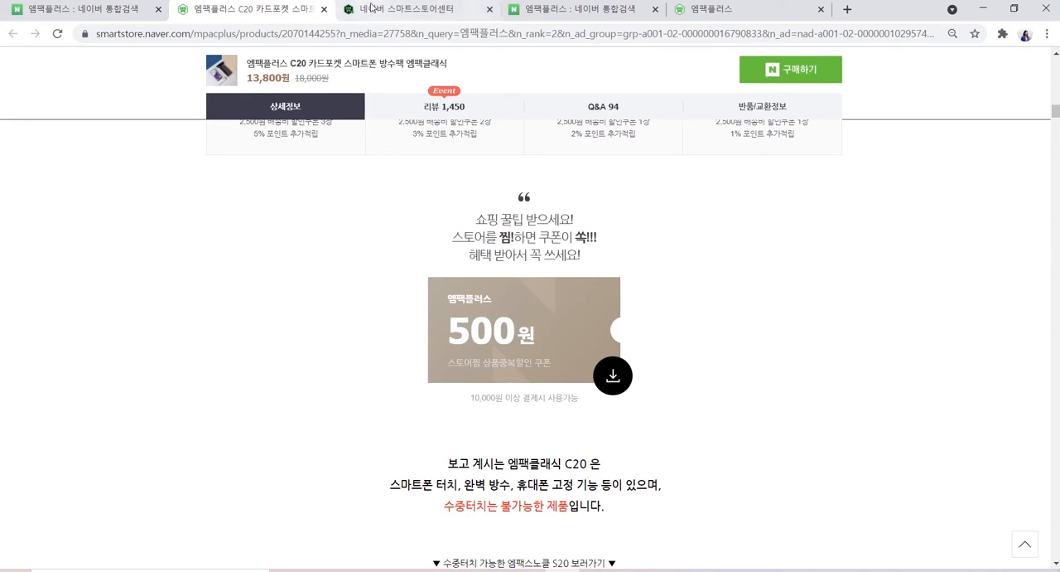
{"action": "left_click", "coordinate": [371, 8]}
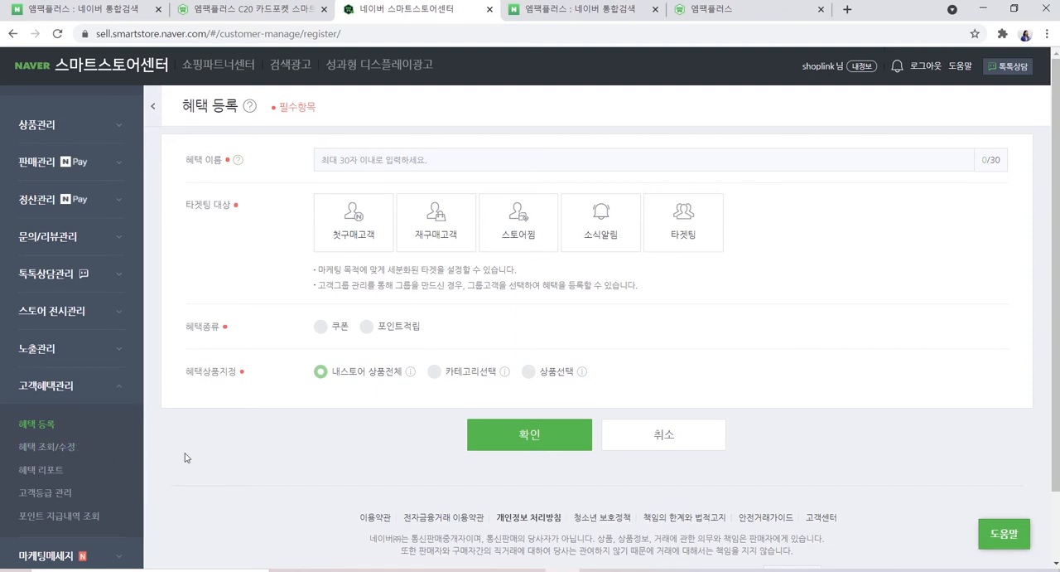
{"action": "key", "text": "ctrl+1"}
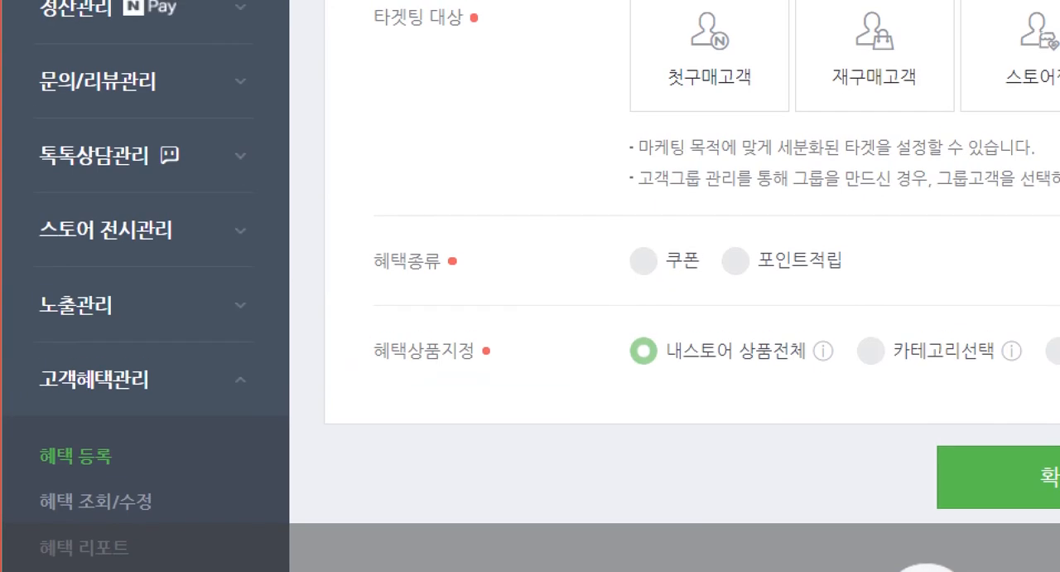
{"action": "key", "text": "ctrl+1"}
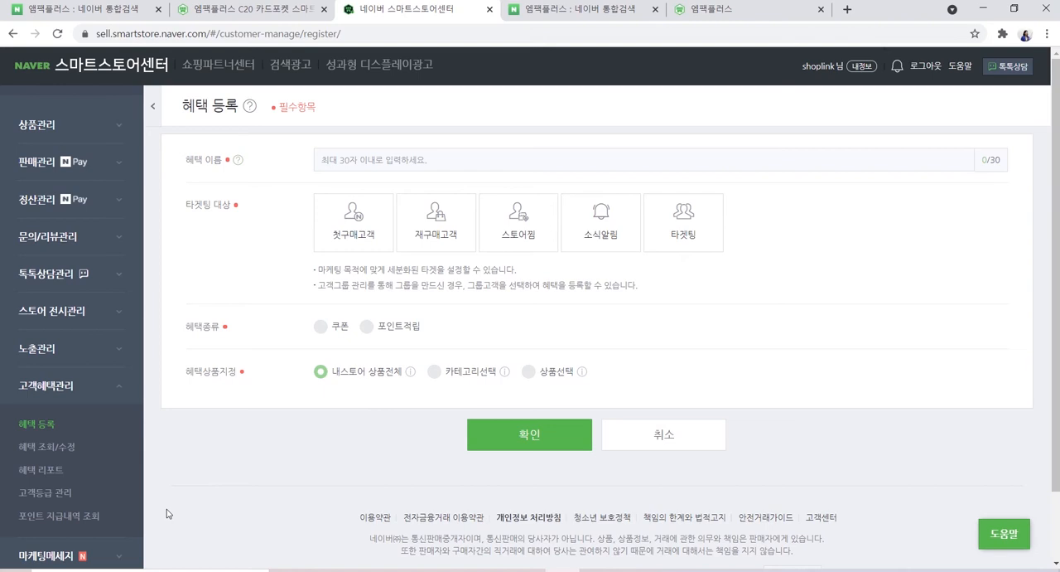
Review the benefit settings offered for the 첫구매고객 and 재구매고객 target groups
{"action": "left_click", "coordinate": [43, 424]}
{"action": "left_click", "coordinate": [354, 230]}
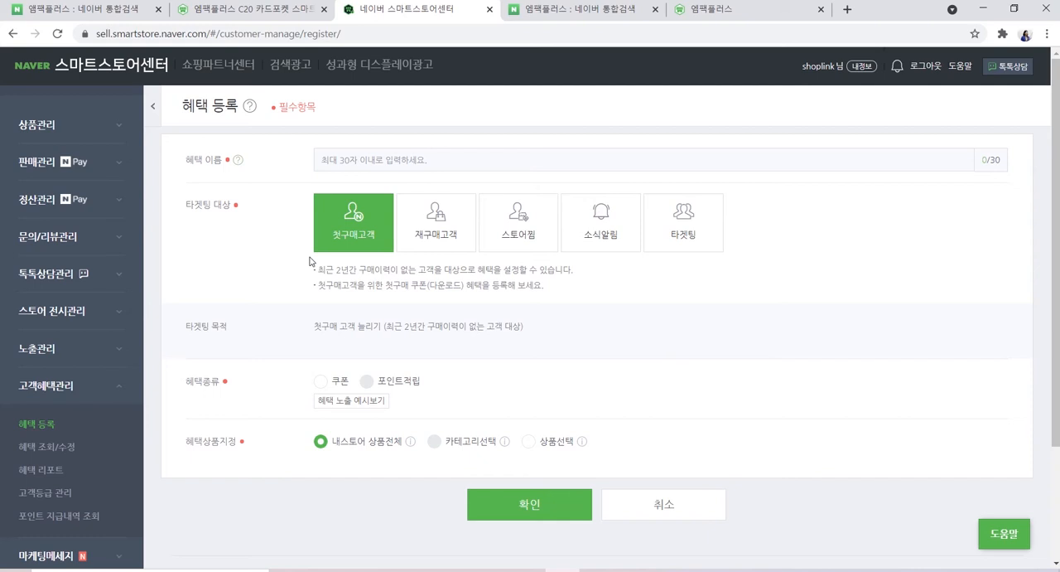
{"action": "left_click", "coordinate": [433, 230]}
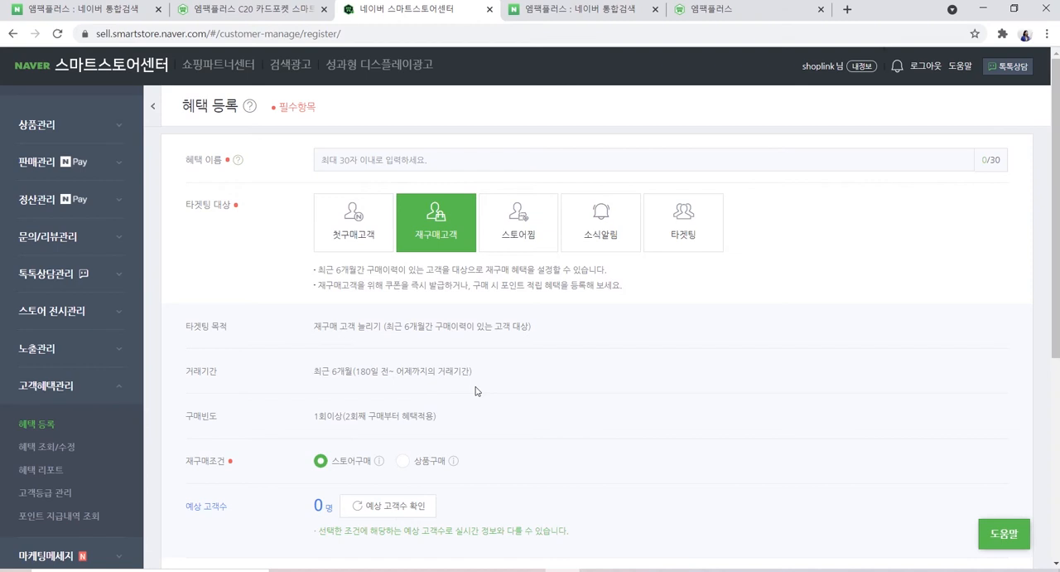
Review the 스토어찜 target option and see how its coupon appears on the 엠팩플러스 store home page
{"action": "left_click", "coordinate": [503, 231]}
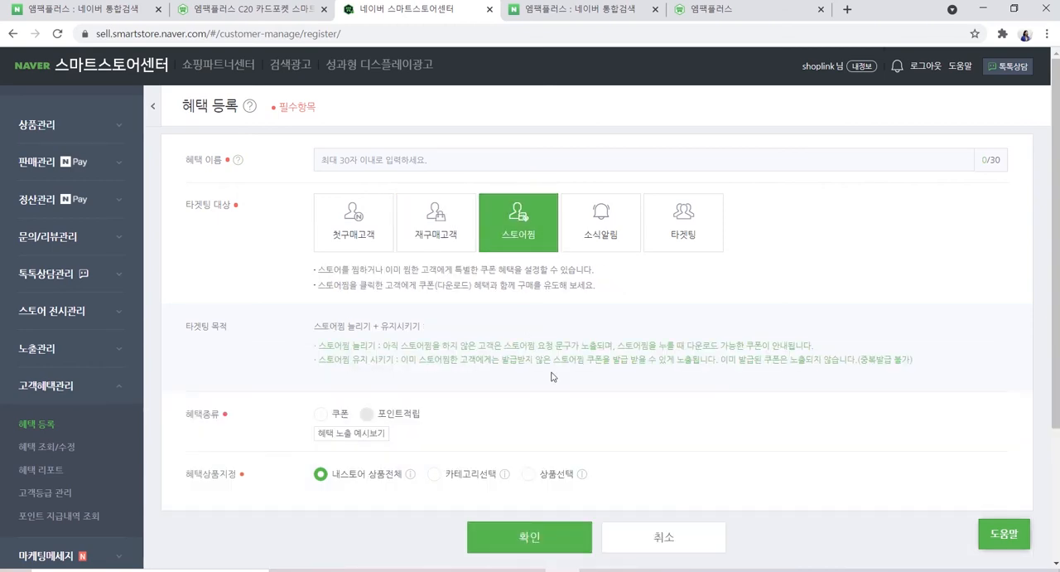
{"action": "left_click", "coordinate": [714, 11]}
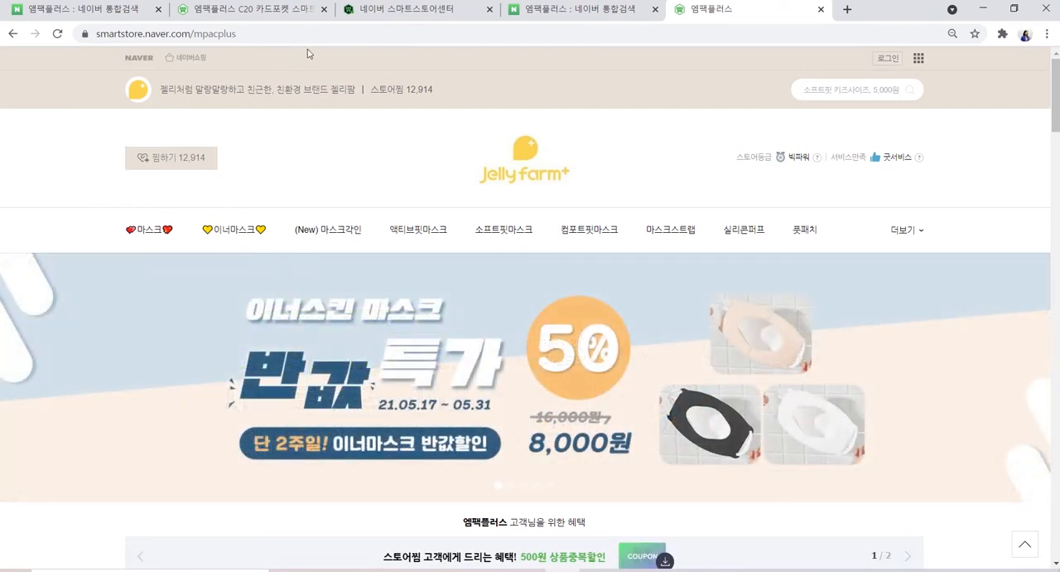
{"action": "left_click", "coordinate": [384, 15]}
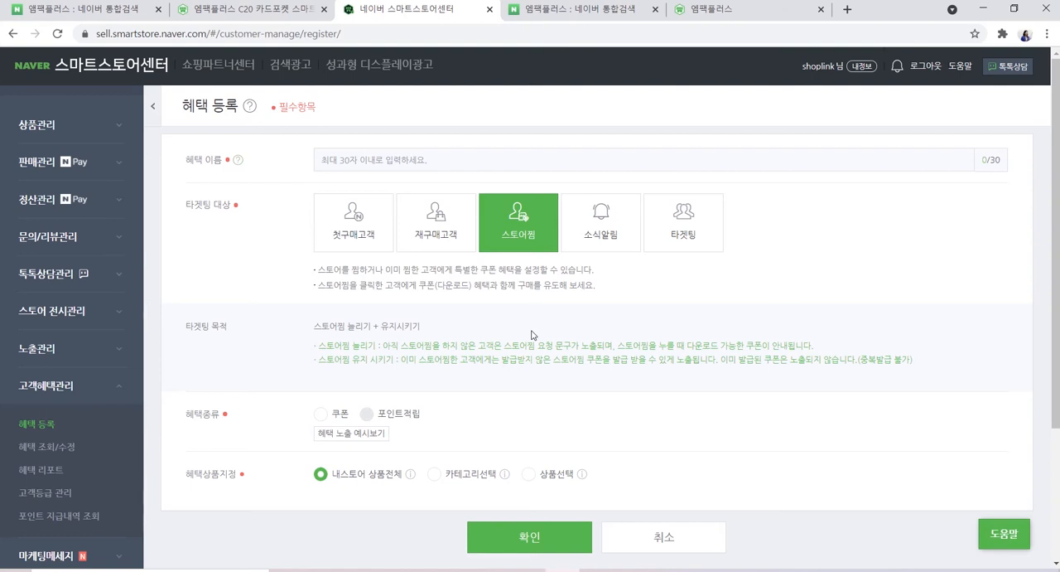
Compare the 소식알림 target option with 스토어찜 and review the 타겟팅 option's settings
{"action": "left_click", "coordinate": [585, 241]}
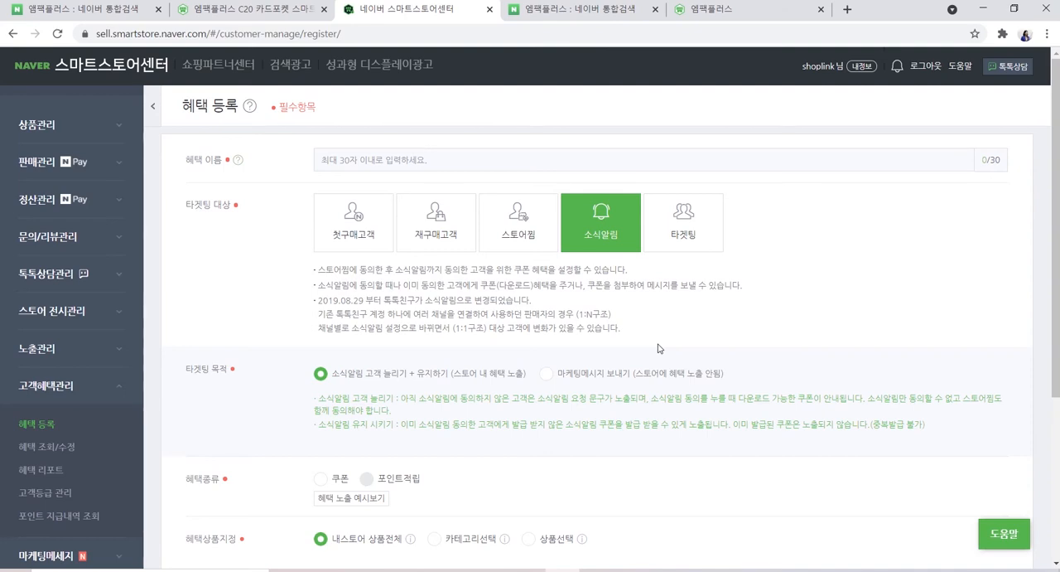
{"action": "left_click", "coordinate": [508, 240]}
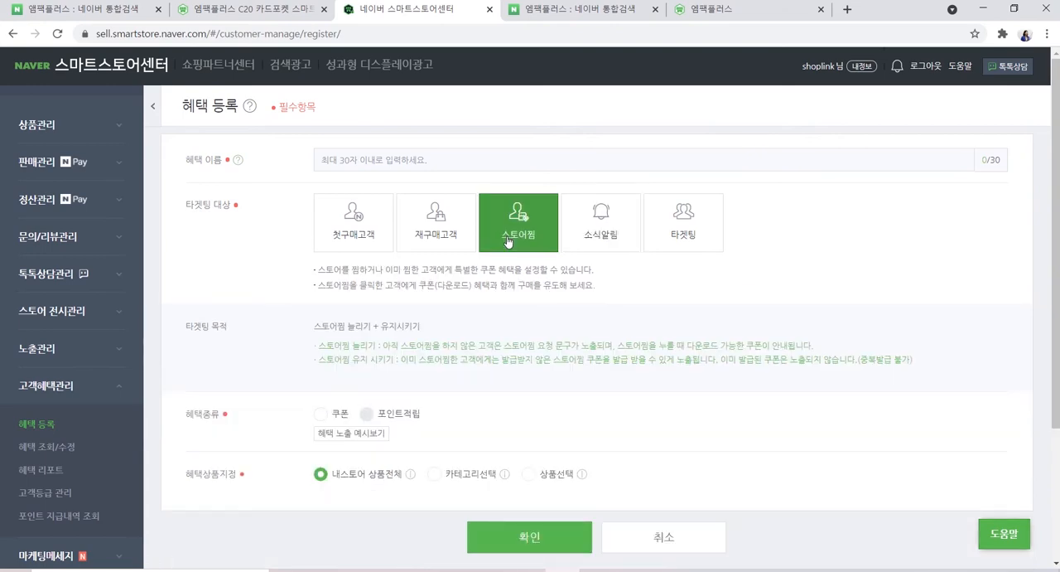
{"action": "left_click", "coordinate": [594, 235]}
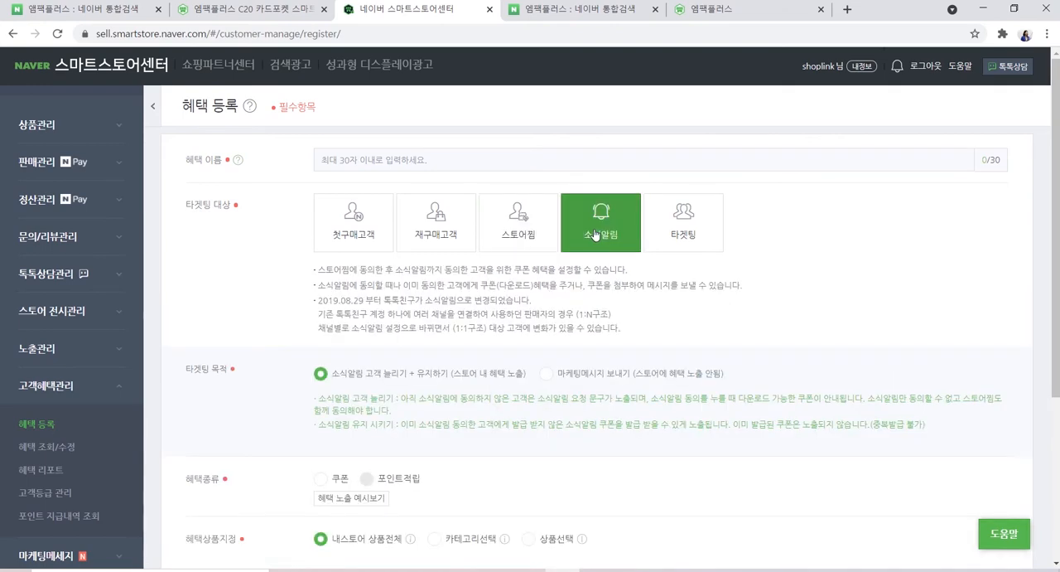
{"action": "left_click", "coordinate": [681, 227]}
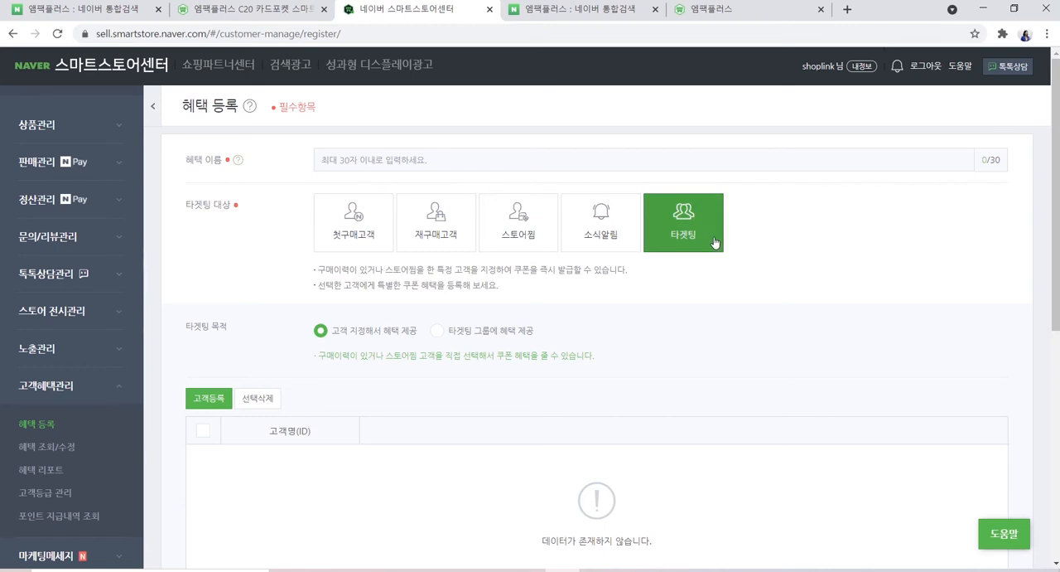
Target first-time buyers (첫구매고객) and name the benefit 신규 구매고객을 위한 이벤트
{"action": "left_click", "coordinate": [337, 230]}
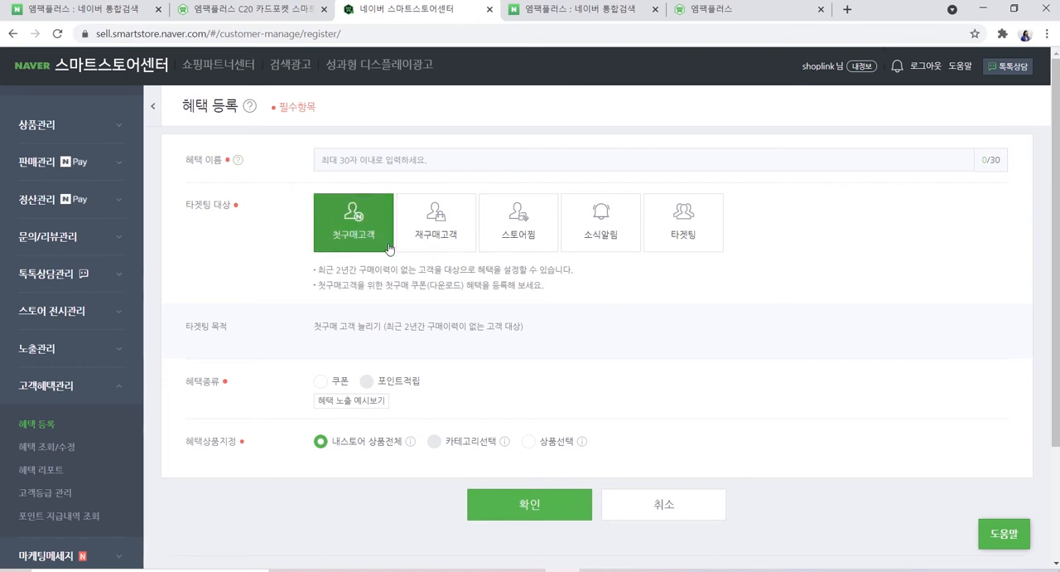
{"action": "left_click", "coordinate": [425, 158]}
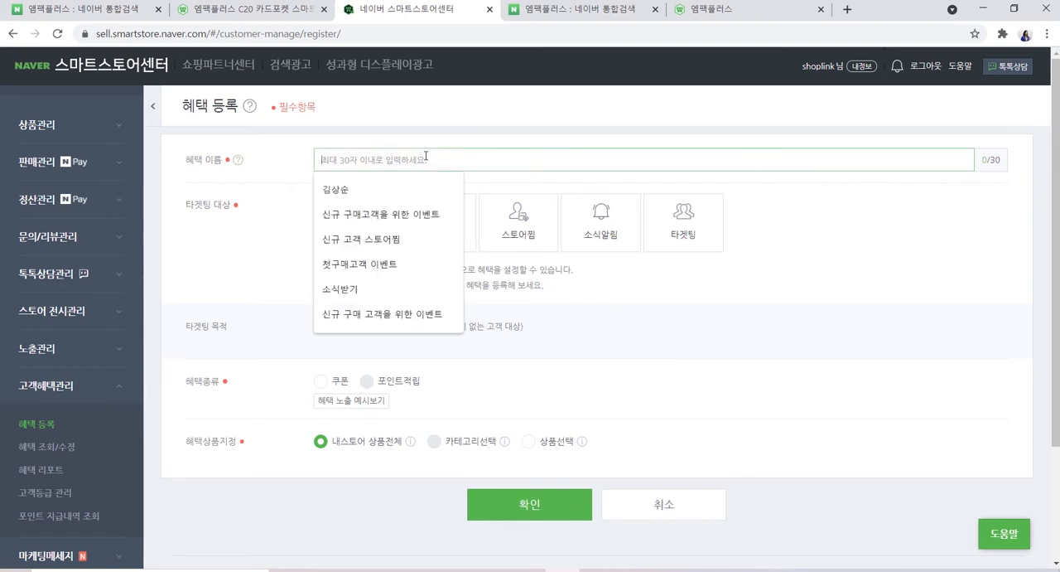
{"action": "left_click", "coordinate": [396, 217]}
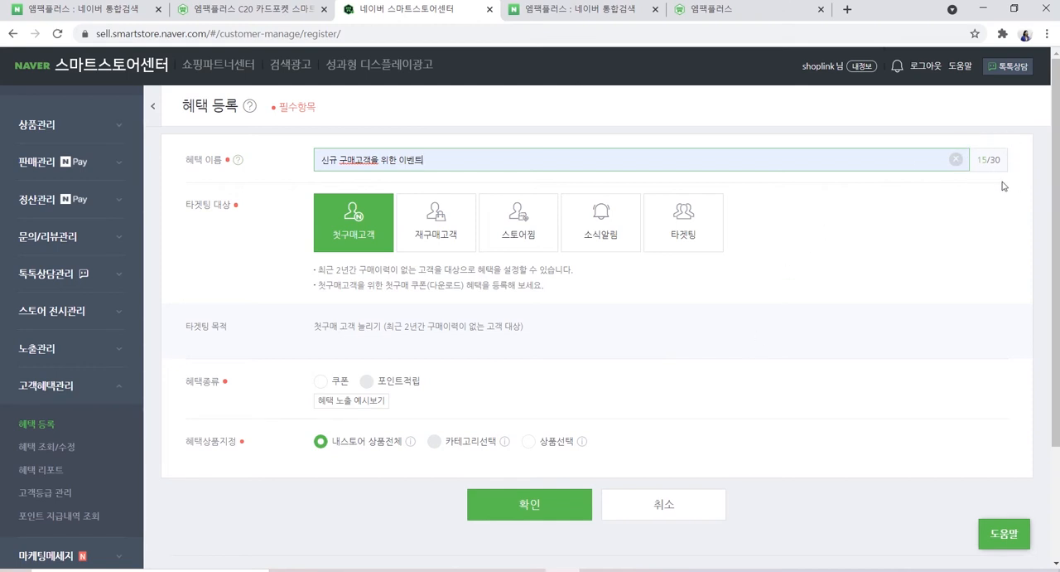
{"action": "key", "text": "ctrl+1"}
Choose 쿠폰 as the benefit type for the first-time buyers
{"action": "left_click", "coordinate": [320, 386]}
{"action": "scroll", "coordinate": [625, 388], "scroll_direction": "down", "scroll_amount": 1}
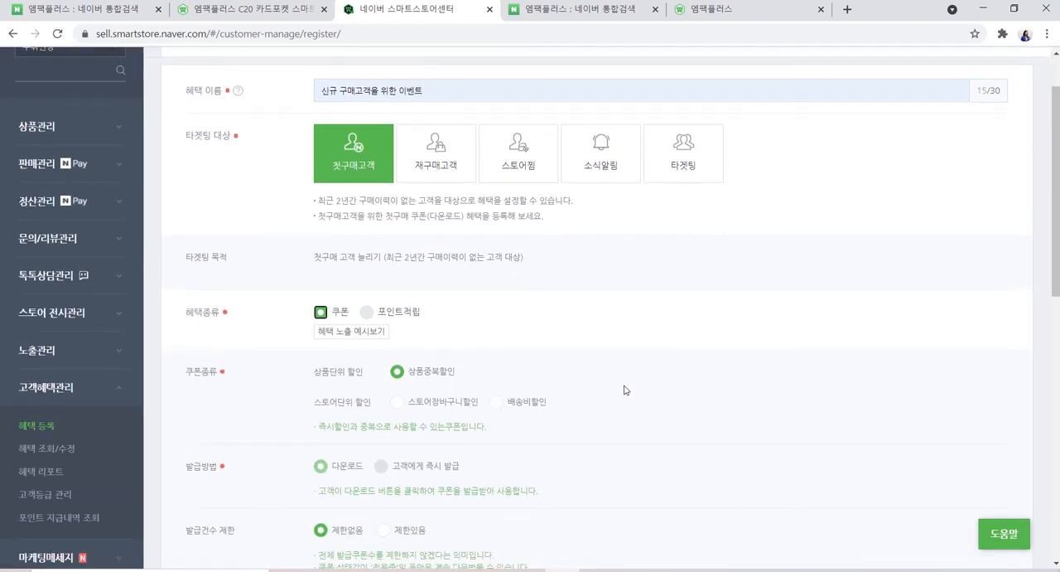
{"action": "scroll", "coordinate": [626, 390], "scroll_direction": "down", "scroll_amount": 1}
{"action": "scroll", "coordinate": [627, 386], "scroll_direction": "down", "scroll_amount": 1}
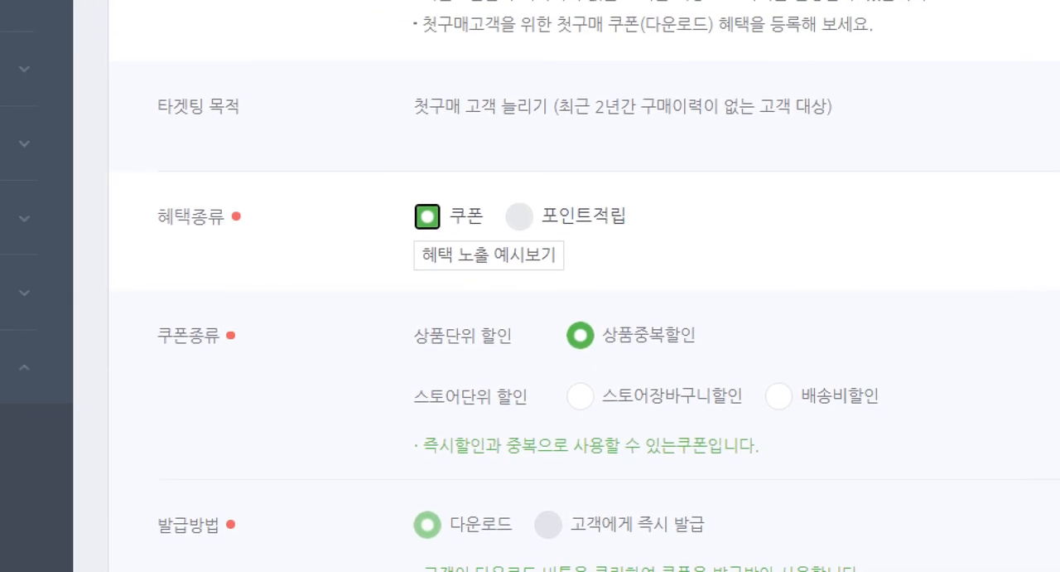
{"action": "left_click_drag", "start_coordinate": [297, 185], "coordinate": [447, 277]}
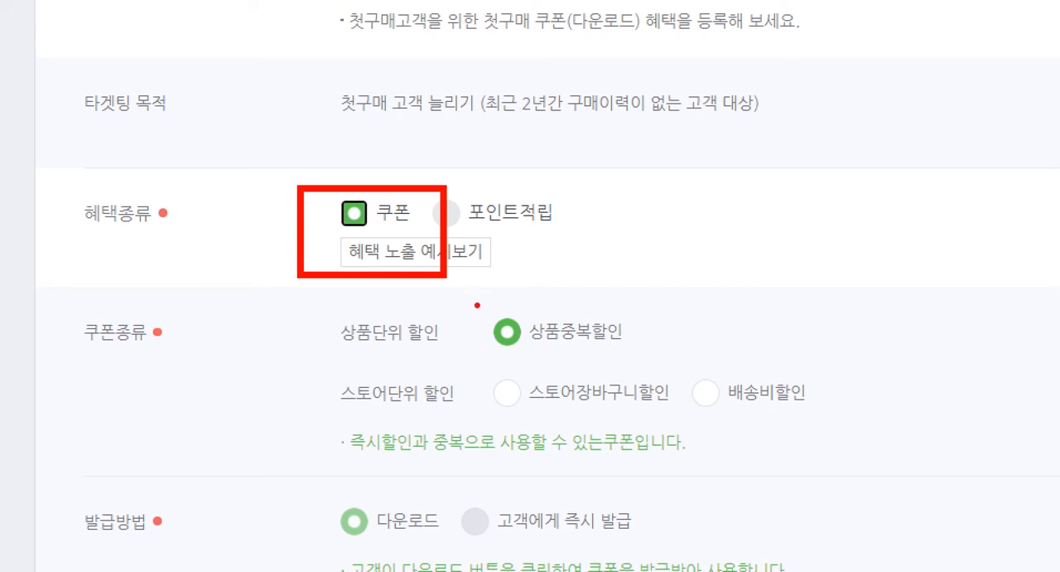
{"action": "mouse_move", "coordinate": [477, 305]}
{"action": "left_mouse_down"}
{"action": "mouse_move", "coordinate": [495, 335]}
{"action": "mouse_move", "coordinate": [670, 352]}
{"action": "left_mouse_up"}
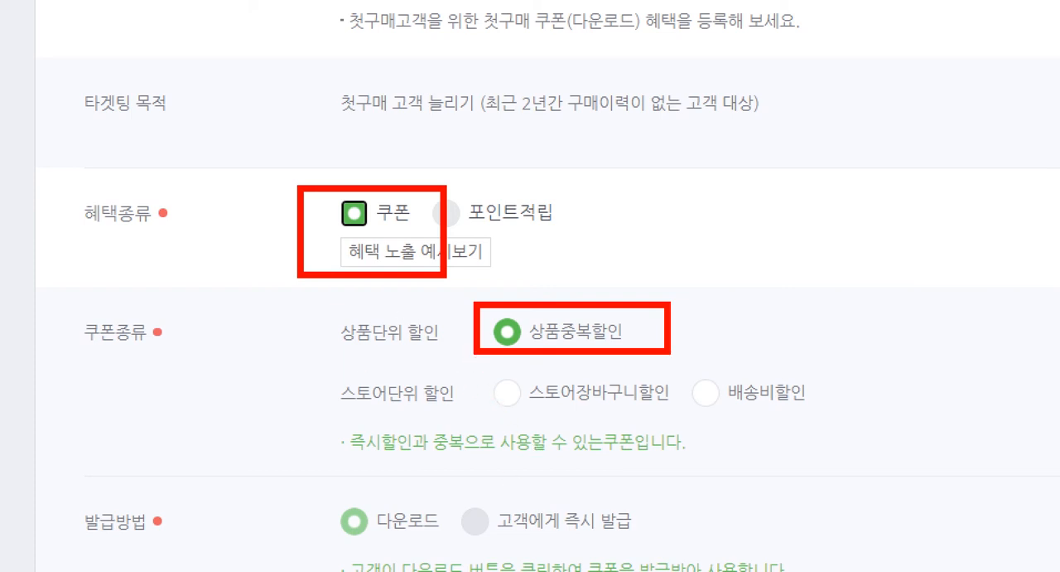
{"action": "mouse_move", "coordinate": [473, 365]}
{"action": "left_mouse_down"}
{"action": "mouse_move", "coordinate": [676, 427]}
{"action": "mouse_move", "coordinate": [704, 418]}
{"action": "mouse_move", "coordinate": [685, 419]}
{"action": "left_mouse_up"}
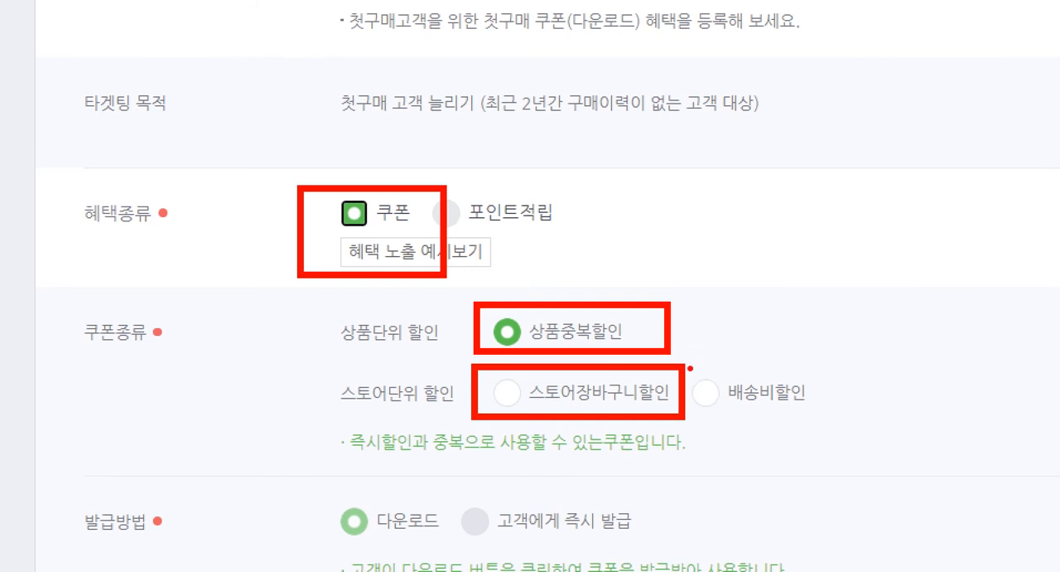
{"action": "mouse_move", "coordinate": [688, 366]}
{"action": "left_mouse_down"}
{"action": "mouse_move", "coordinate": [738, 405]}
{"action": "mouse_move", "coordinate": [832, 416]}
{"action": "left_mouse_up"}
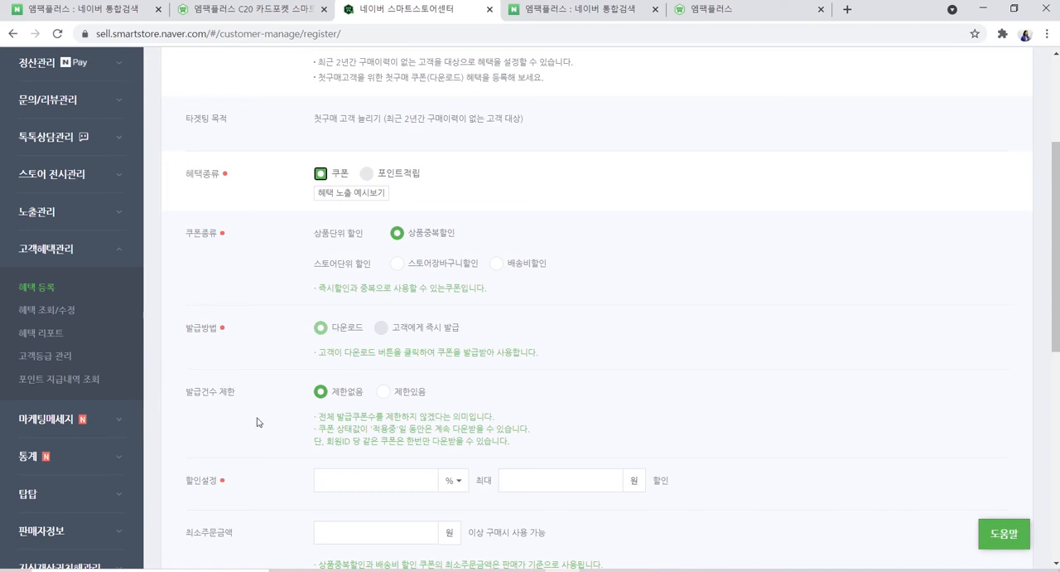
Limit the number of coupons issued to 2
{"action": "left_click", "coordinate": [397, 397]}
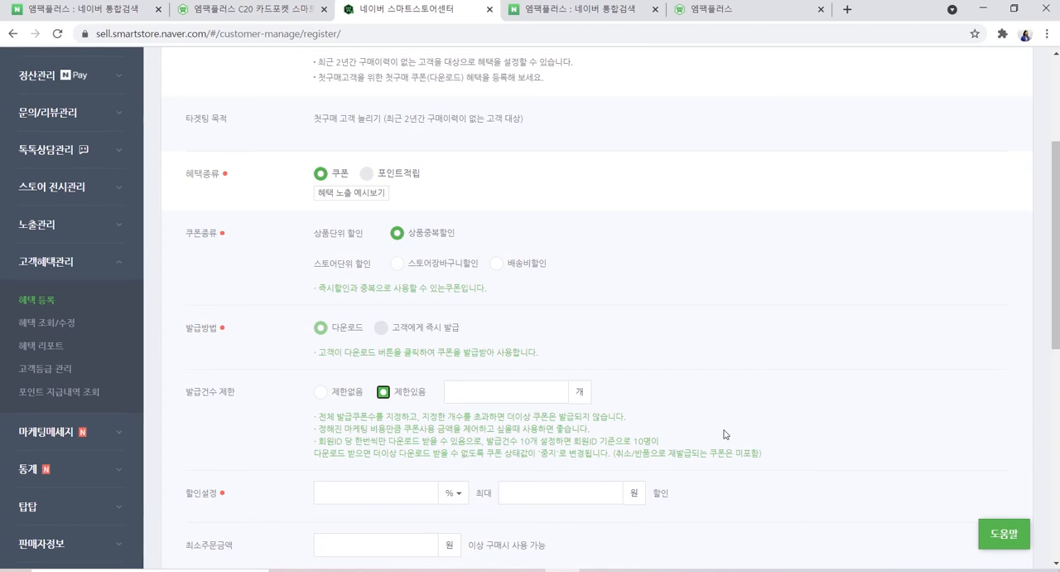
{"action": "left_click", "coordinate": [505, 396]}
{"action": "type", "text": "2"}
Enter a percentage discount of 10% for the coupon
{"action": "scroll", "coordinate": [526, 402], "scroll_direction": "down", "scroll_amount": 2}
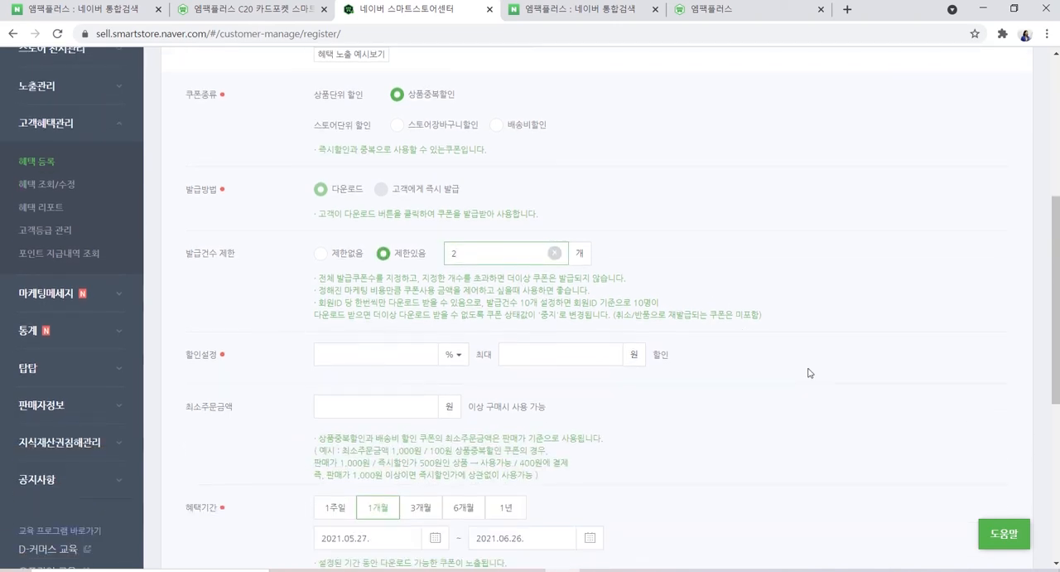
{"action": "left_click", "coordinate": [452, 355]}
{"action": "left_click", "coordinate": [454, 379]}
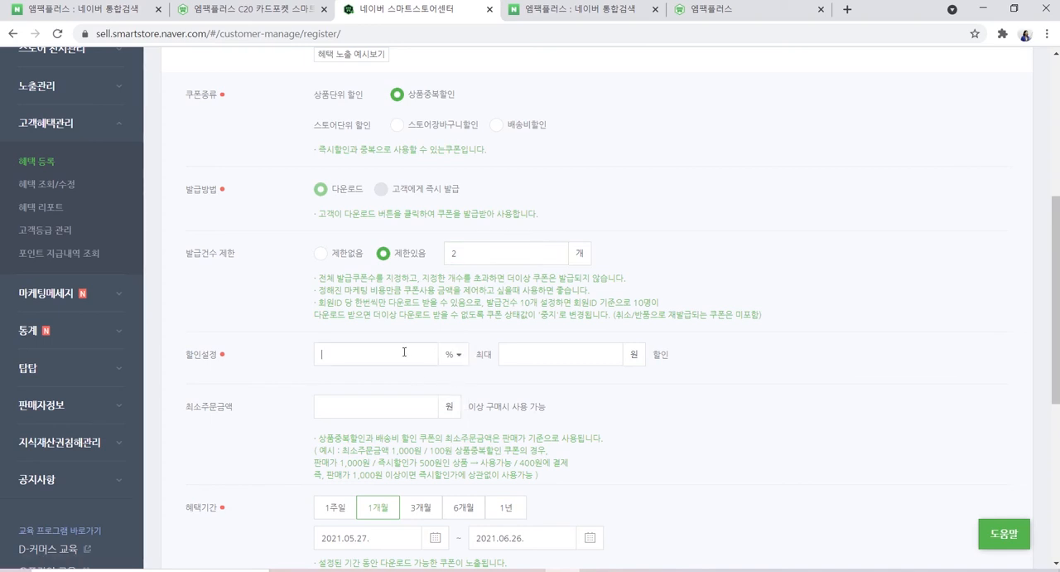
{"action": "left_click", "coordinate": [402, 351]}
{"action": "type", "text": "10"}
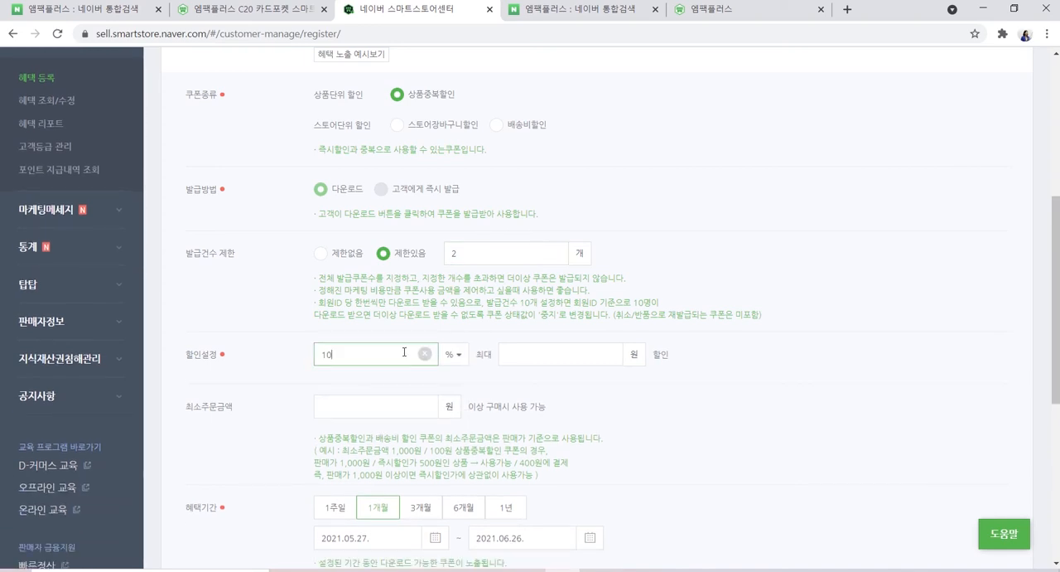
Switch the coupon discount to a fixed won amount and set it to 2,000원
{"action": "left_click", "coordinate": [452, 354]}
{"action": "left_click", "coordinate": [453, 401]}
{"action": "left_click", "coordinate": [387, 354]}
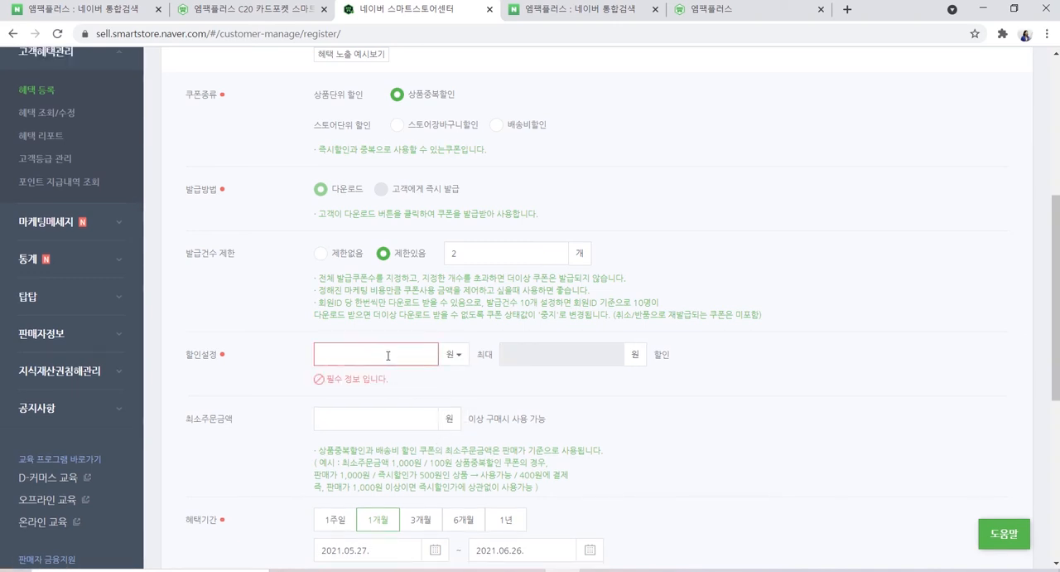
{"action": "type", "text": "2000"}
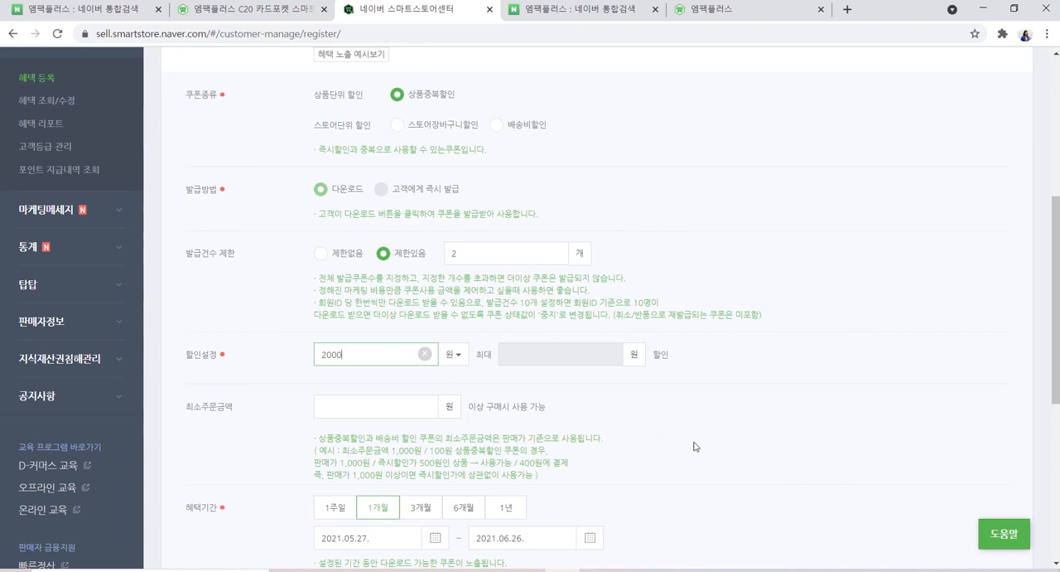
Set the minimum order amount for using the coupon to 20,000원
{"action": "scroll", "coordinate": [701, 447], "scroll_direction": "down", "scroll_amount": 1}
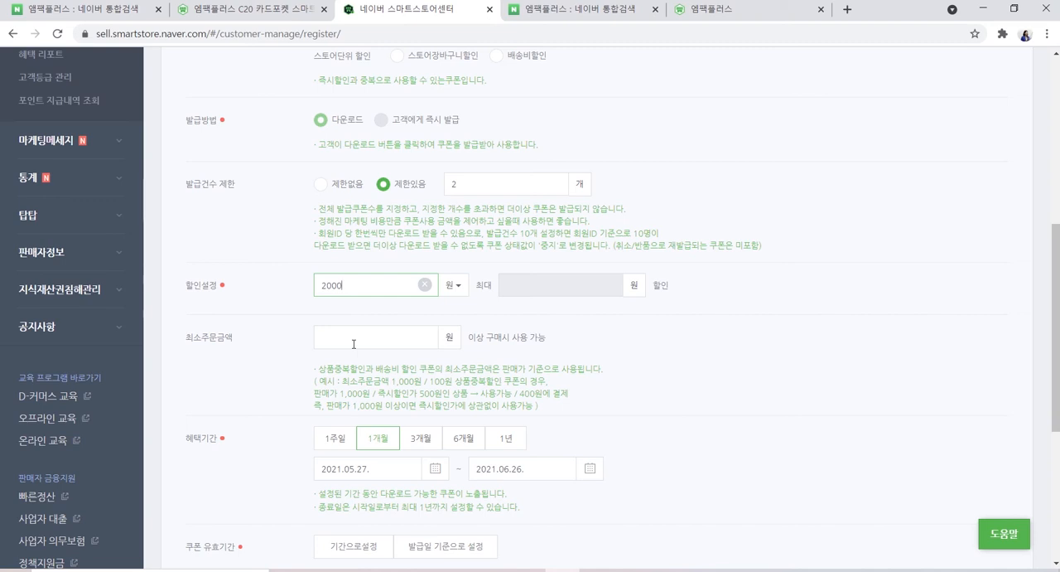
{"action": "left_click", "coordinate": [353, 343]}
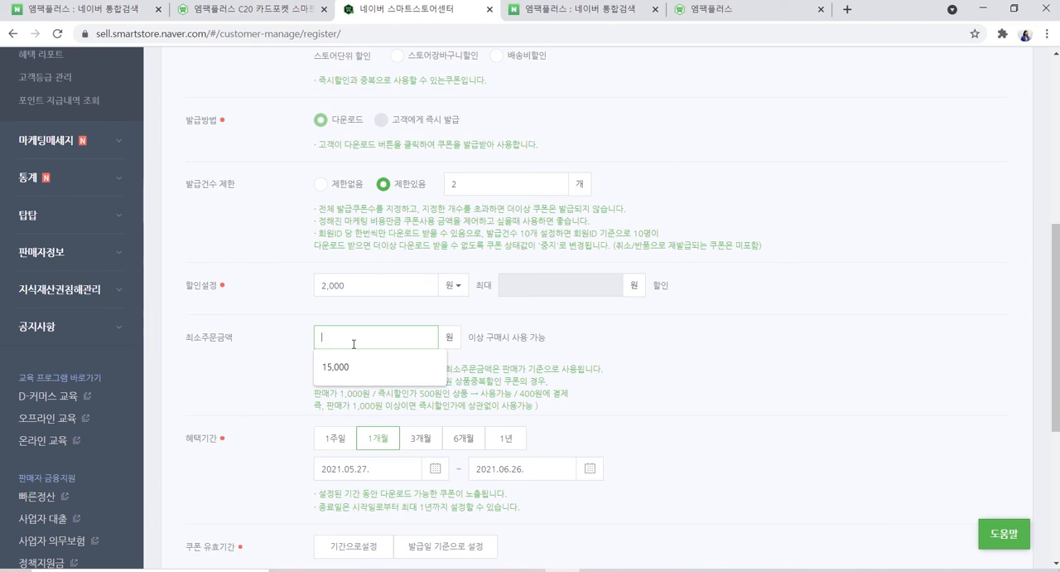
{"action": "type", "text": "20000"}
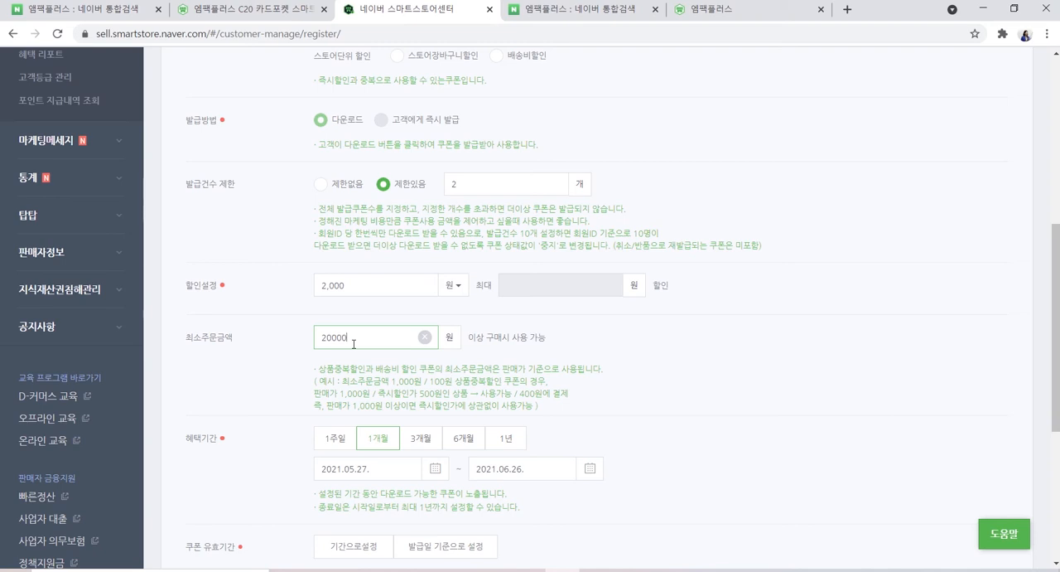
{"action": "left_click", "coordinate": [643, 397]}
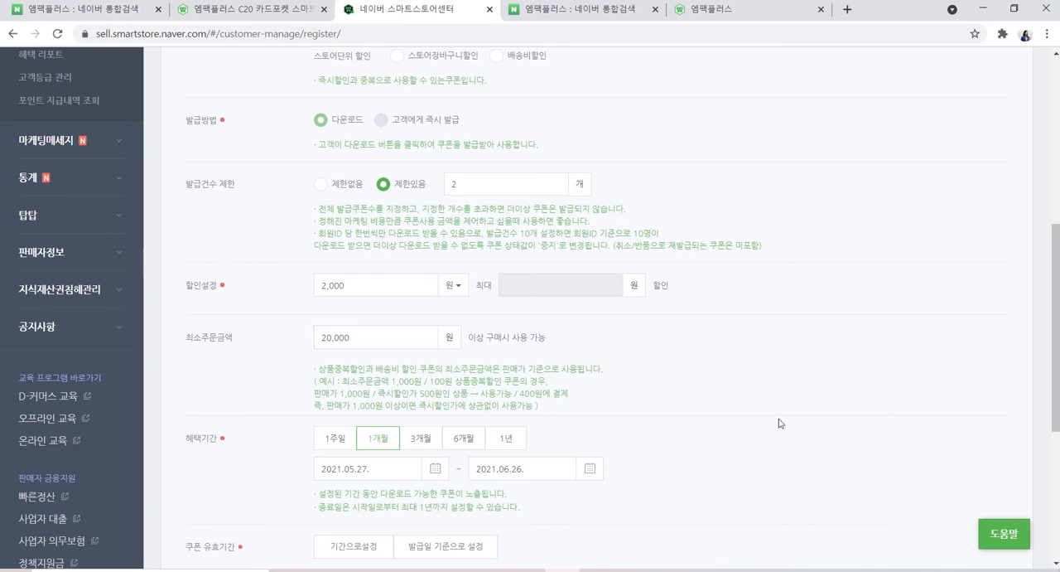
Set the benefit period to one week (1주일) and define the coupon validity by date range (기간으로설정)
{"action": "scroll", "coordinate": [779, 423], "scroll_direction": "down", "scroll_amount": 1}
{"action": "scroll", "coordinate": [779, 423], "scroll_direction": "down", "scroll_amount": 1}
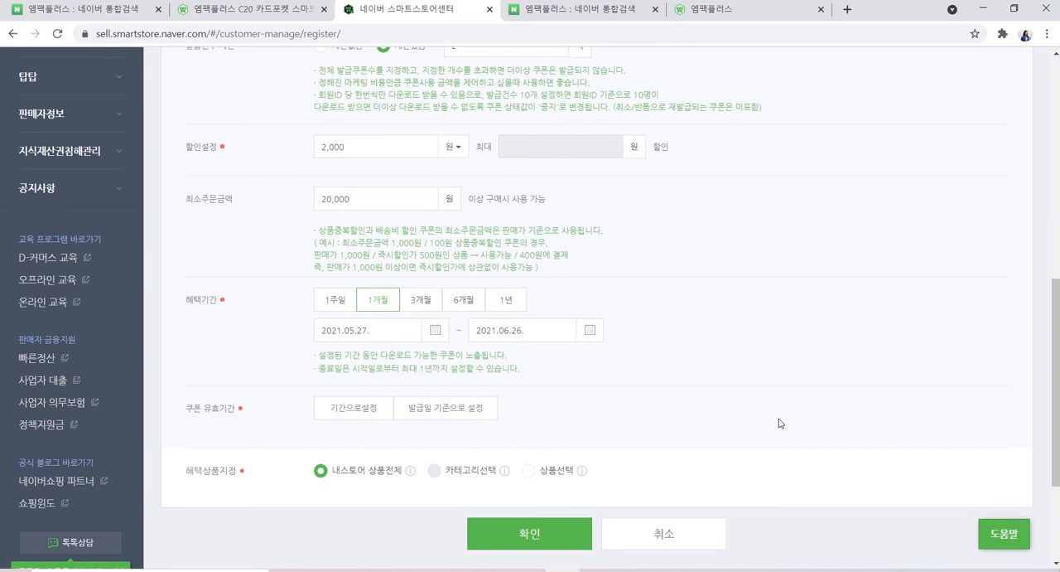
{"action": "left_click", "coordinate": [342, 302]}
{"action": "left_click", "coordinate": [339, 414]}
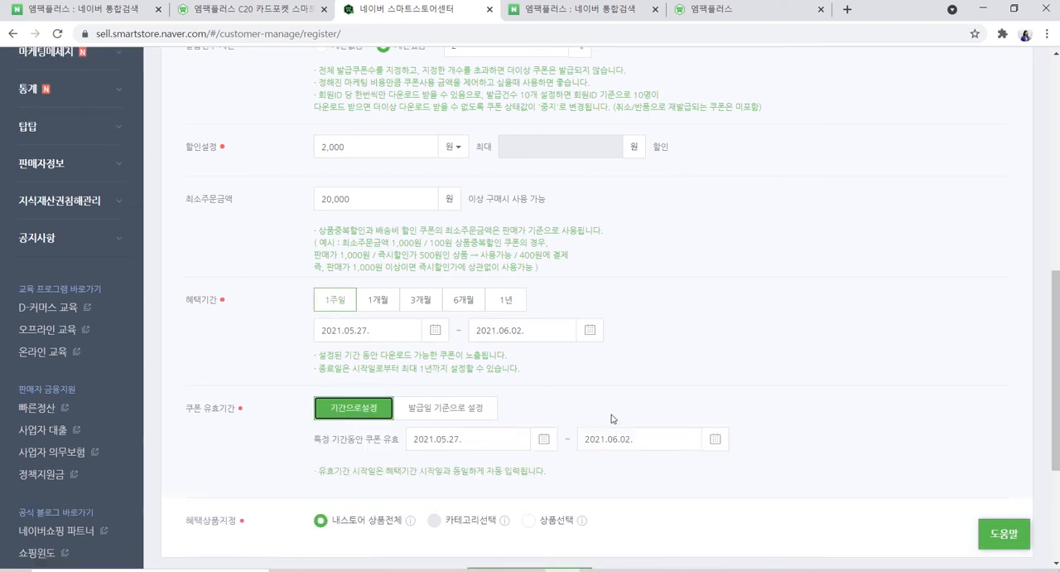
{"action": "scroll", "coordinate": [846, 365], "scroll_direction": "down", "scroll_amount": 2}
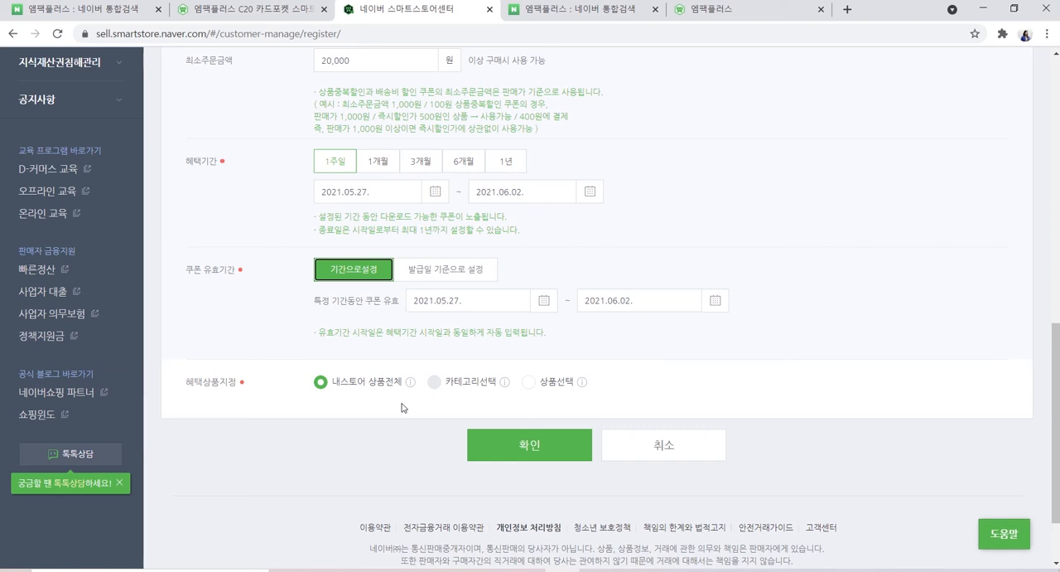
Limit the coupon benefit to individually chosen products (상품선택) instead of the whole store
{"action": "left_click", "coordinate": [440, 398]}
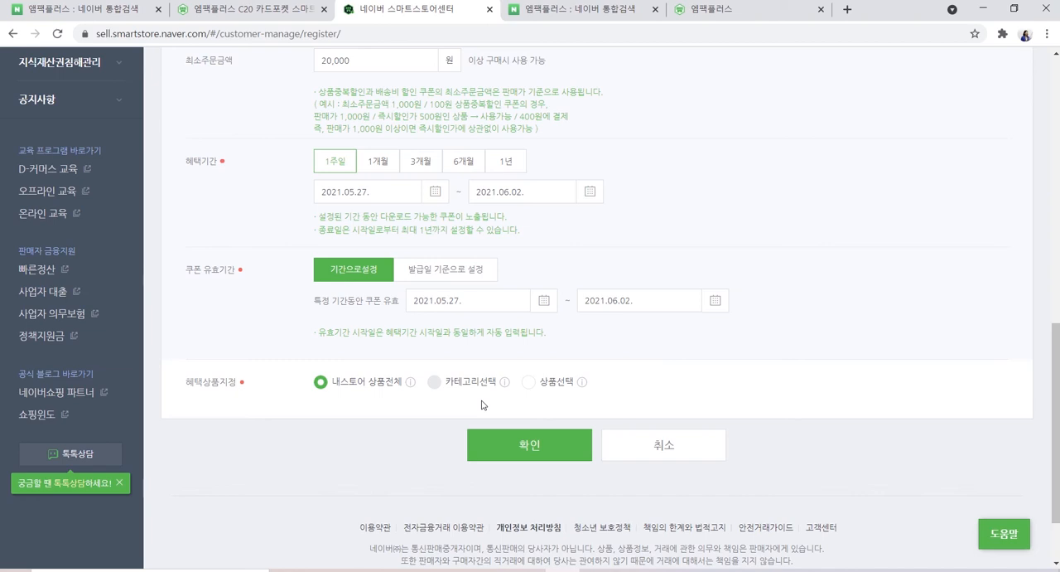
{"action": "left_click", "coordinate": [531, 384]}
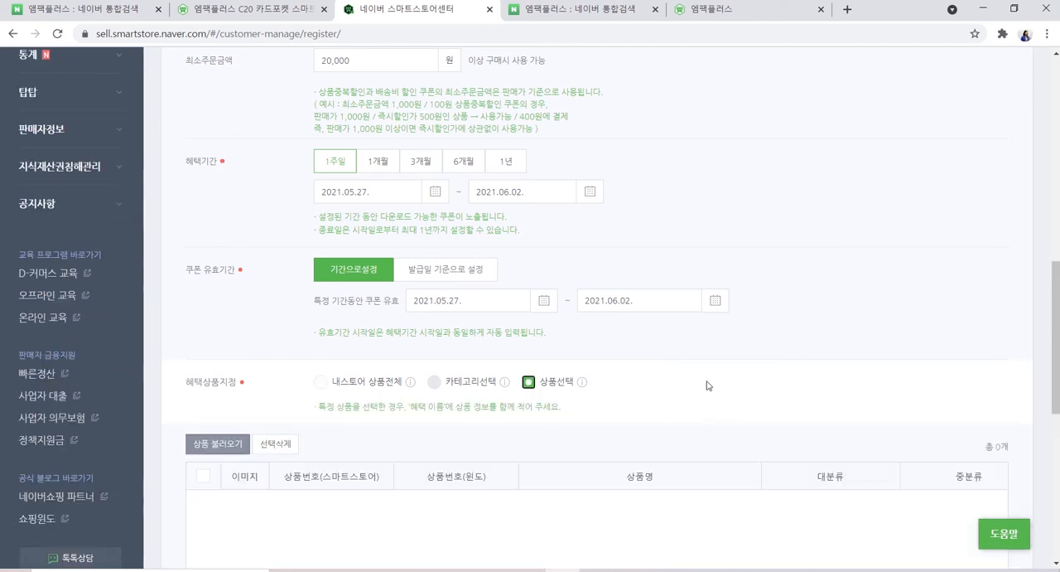
{"action": "scroll", "coordinate": [716, 387], "scroll_direction": "down", "scroll_amount": 1}
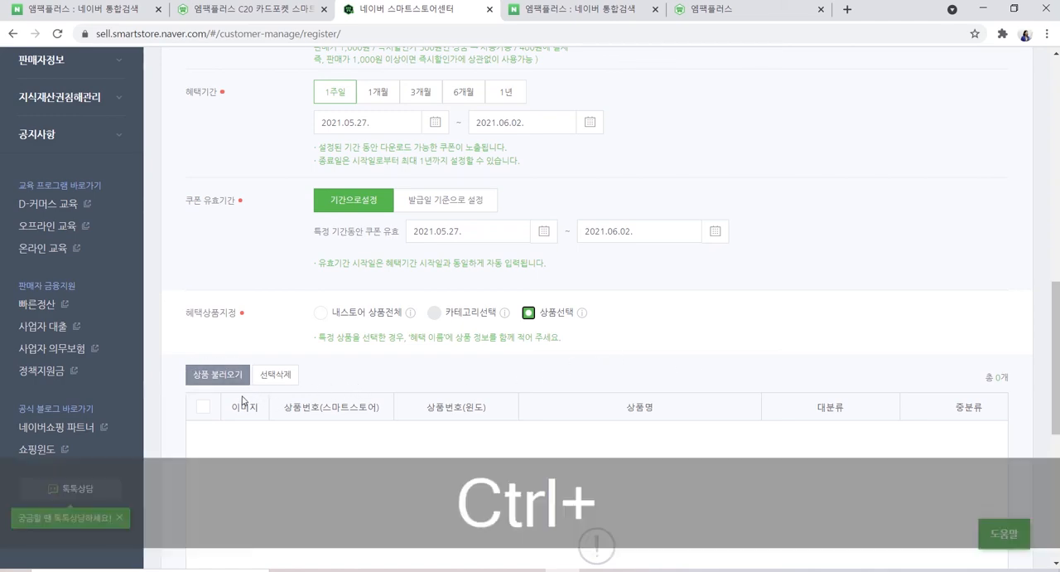
{"action": "key", "text": "ctrl+1"}
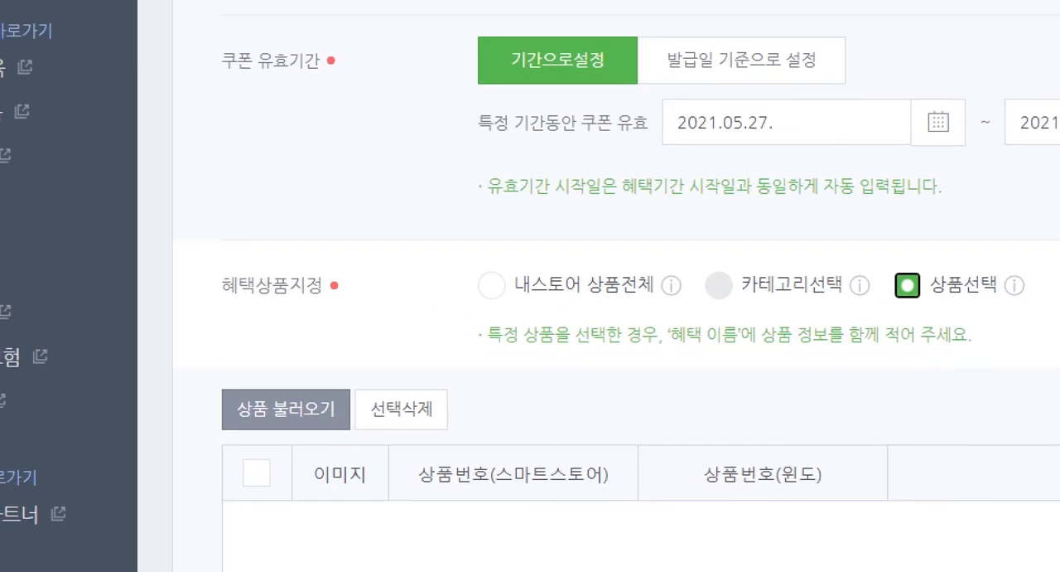
{"action": "mouse_move", "coordinate": [196, 370]}
{"action": "left_mouse_down"}
{"action": "mouse_move", "coordinate": [222, 403]}
{"action": "mouse_move", "coordinate": [365, 452]}
{"action": "left_mouse_up"}
{"action": "key", "text": "ctrl+1"}
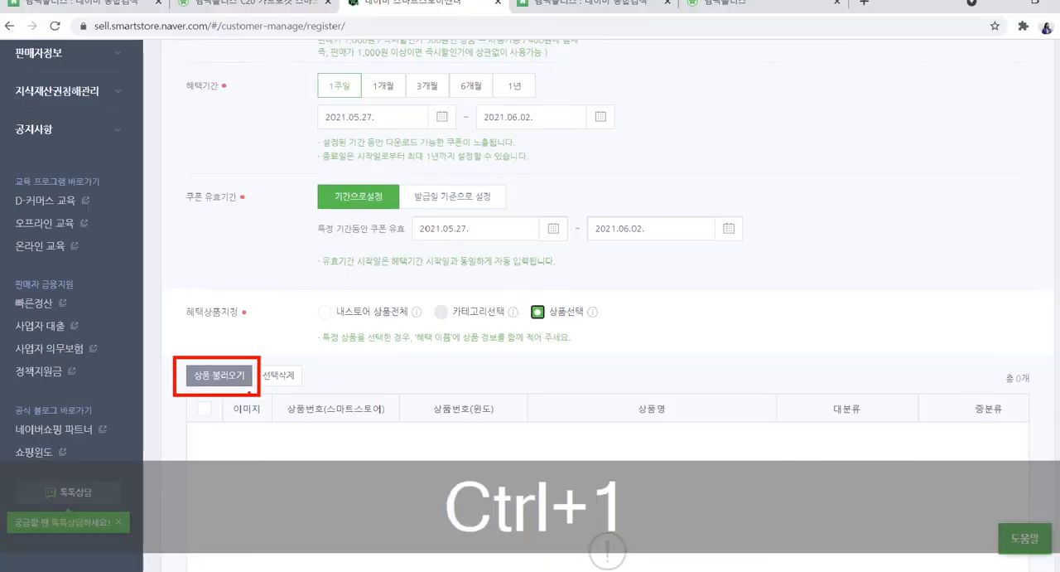
{"action": "key", "text": "ctrl+Escape"}
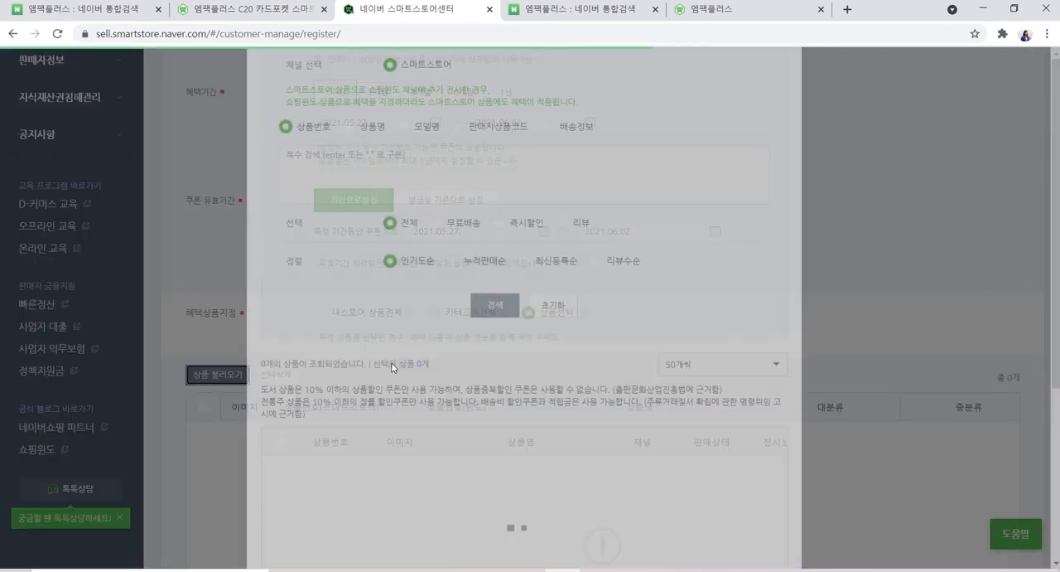
{"action": "scroll", "coordinate": [530, 434], "scroll_direction": "down", "scroll_amount": 5}
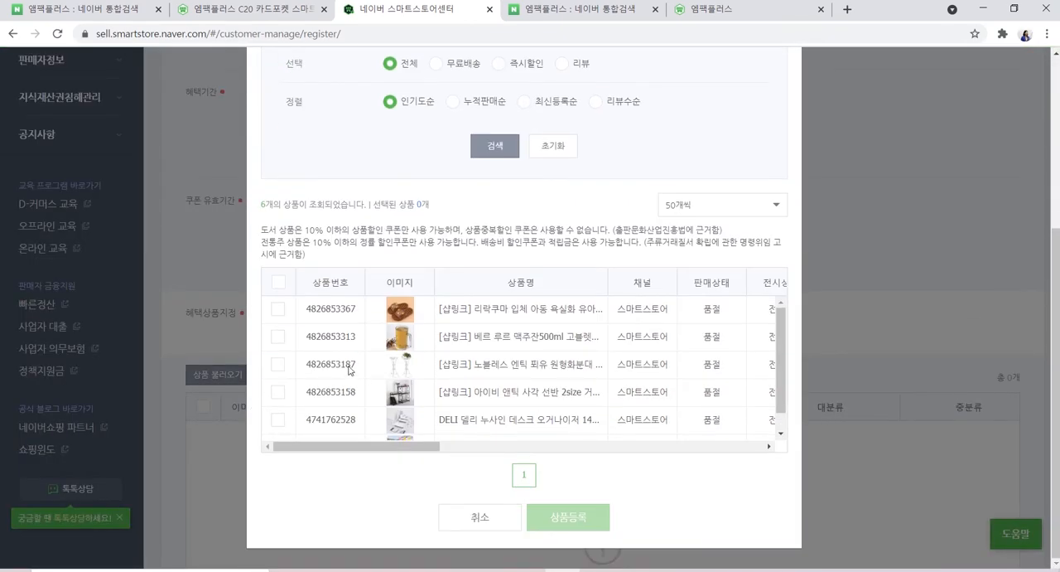
{"action": "left_click", "coordinate": [278, 364]}
{"action": "left_click", "coordinate": [554, 515]}
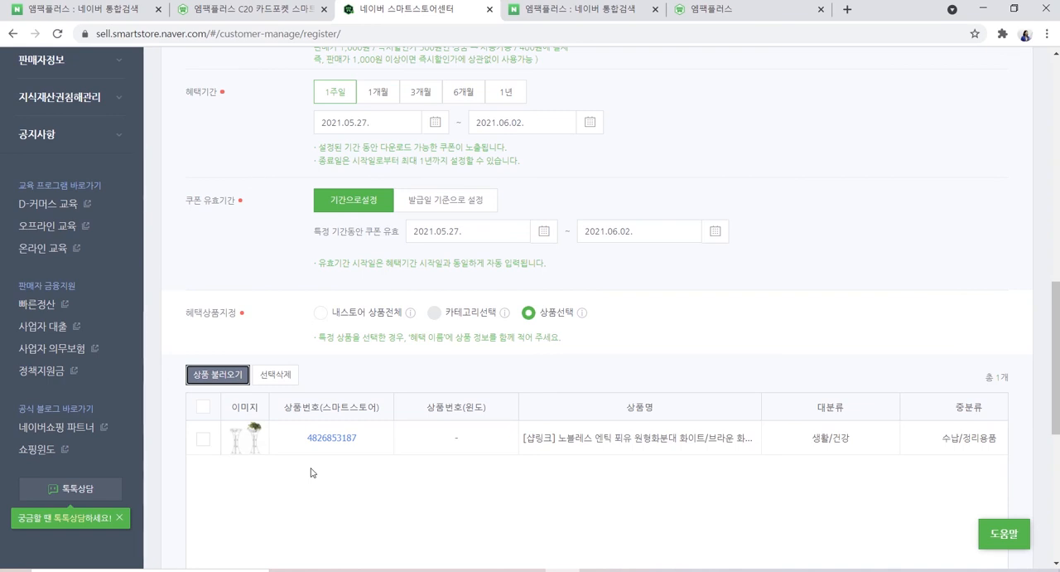
{"action": "scroll", "coordinate": [438, 466], "scroll_direction": "down", "scroll_amount": 3}
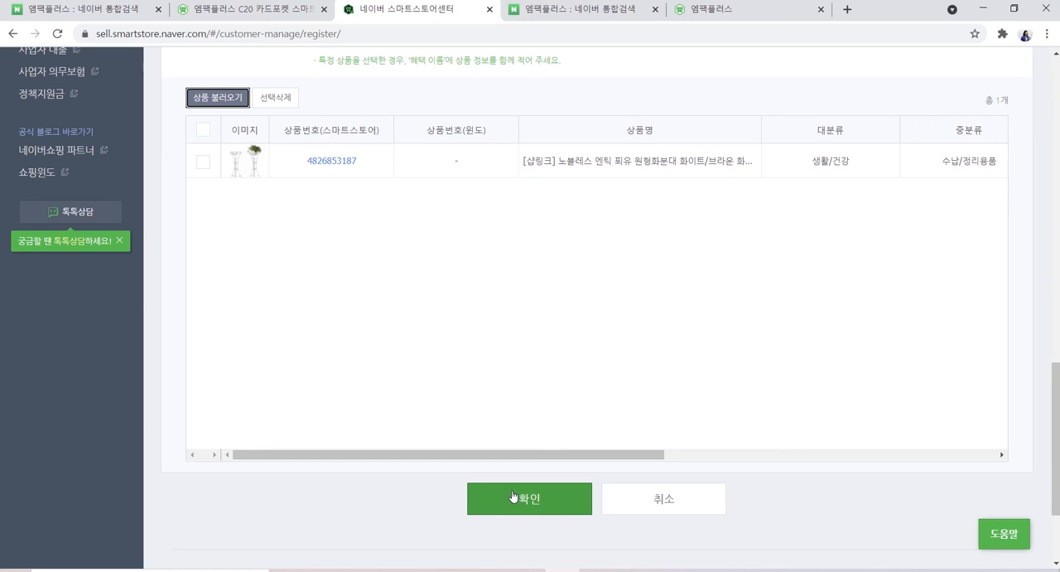
Switch the target group to repeat buyers (재구매고객) and review its purchase frequency, issuing method, discount and validity settings
{"action": "scroll", "coordinate": [506, 421], "scroll_direction": "up", "scroll_amount": 5}
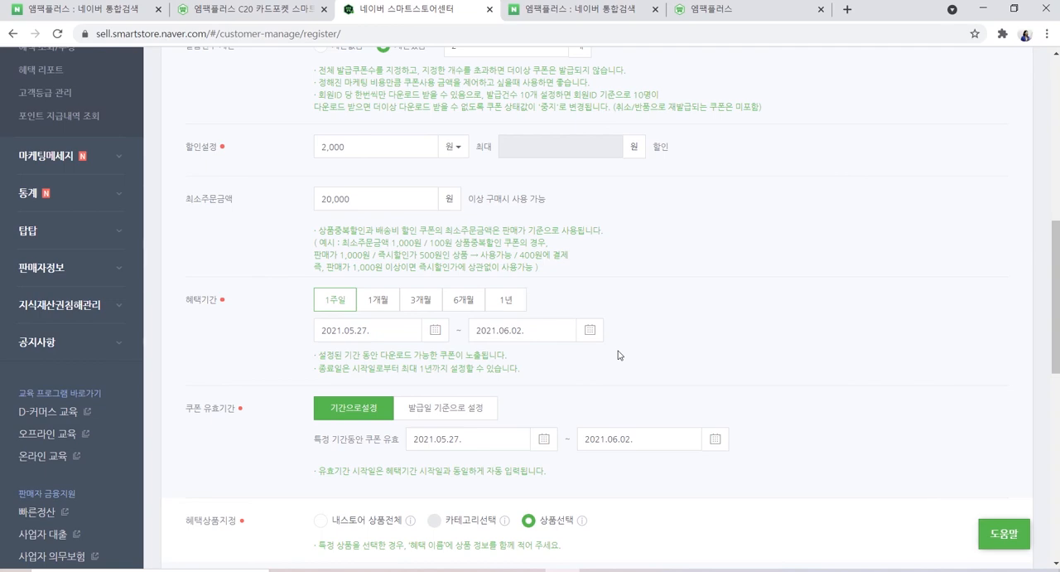
{"action": "scroll", "coordinate": [618, 351], "scroll_direction": "up", "scroll_amount": 6}
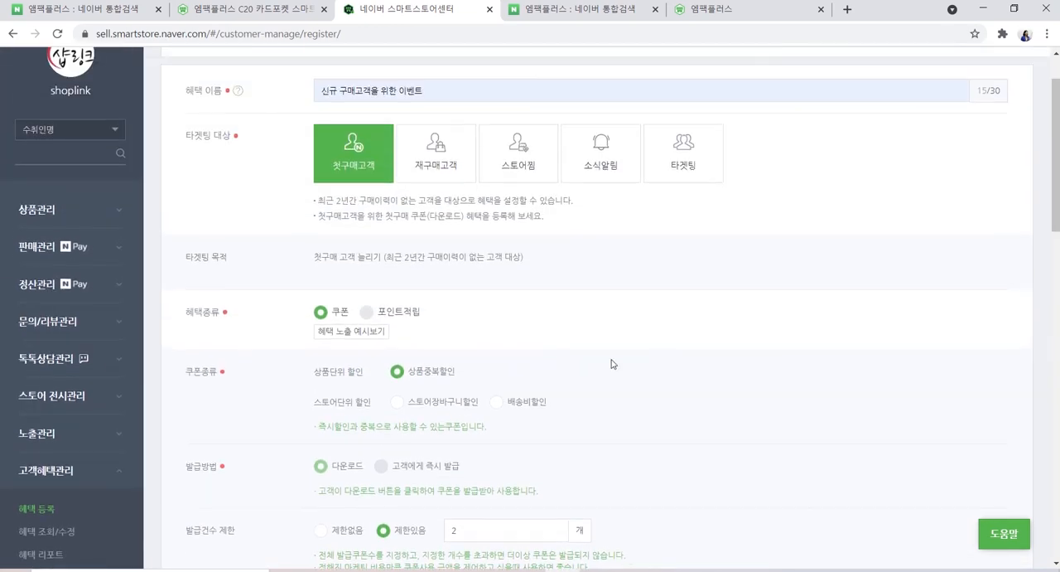
{"action": "left_click", "coordinate": [435, 157]}
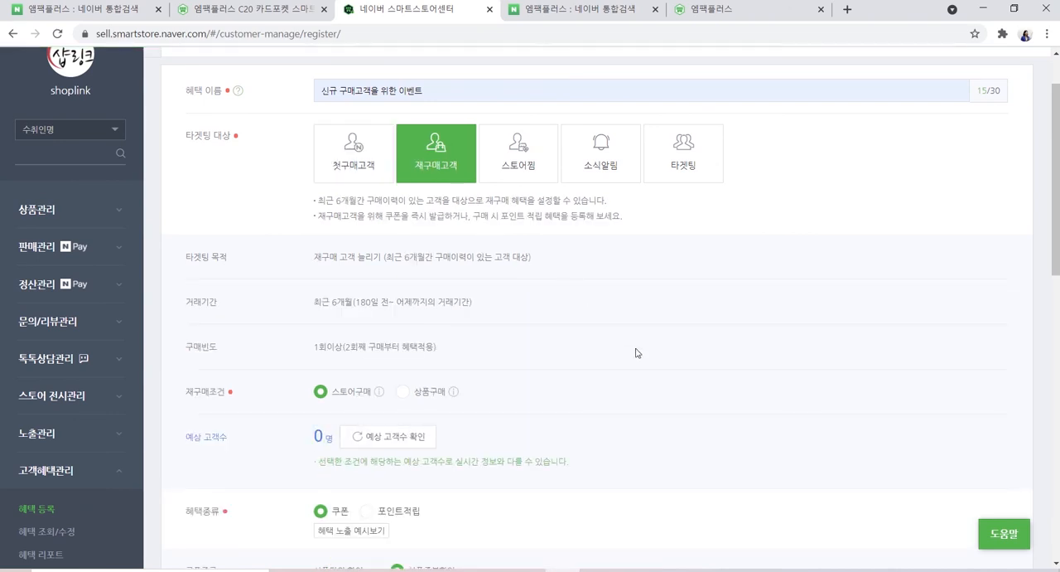
{"action": "scroll", "coordinate": [637, 353], "scroll_direction": "down", "scroll_amount": 1}
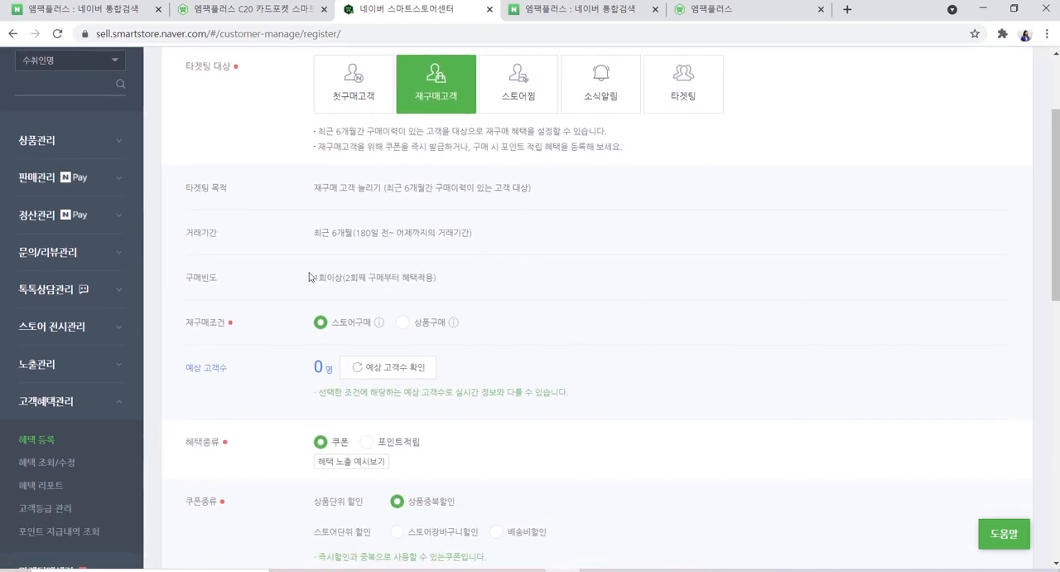
{"action": "left_click_drag", "start_coordinate": [312, 283], "coordinate": [476, 287]}
{"action": "left_click", "coordinate": [476, 286]}
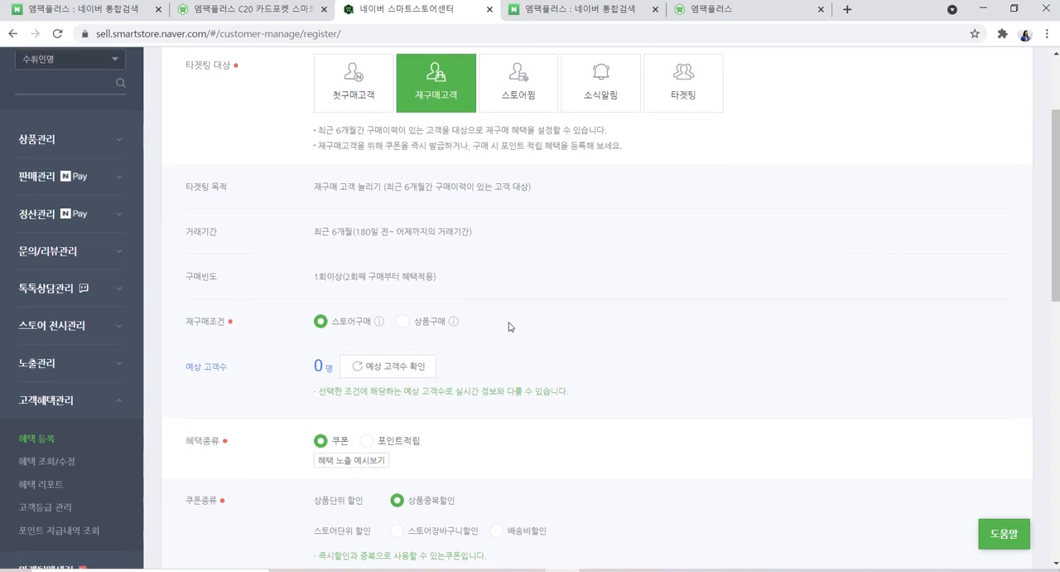
{"action": "scroll", "coordinate": [513, 323], "scroll_direction": "down", "scroll_amount": 3}
{"action": "scroll", "coordinate": [515, 323], "scroll_direction": "down", "scroll_amount": 1}
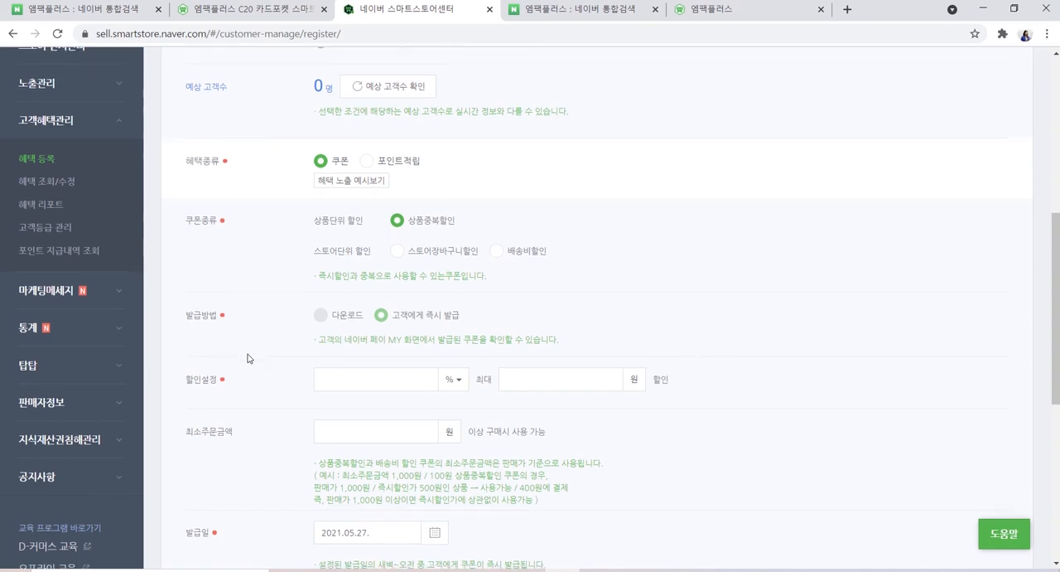
{"action": "scroll", "coordinate": [248, 339], "scroll_direction": "down", "scroll_amount": 2}
{"action": "scroll", "coordinate": [249, 308], "scroll_direction": "down", "scroll_amount": 2}
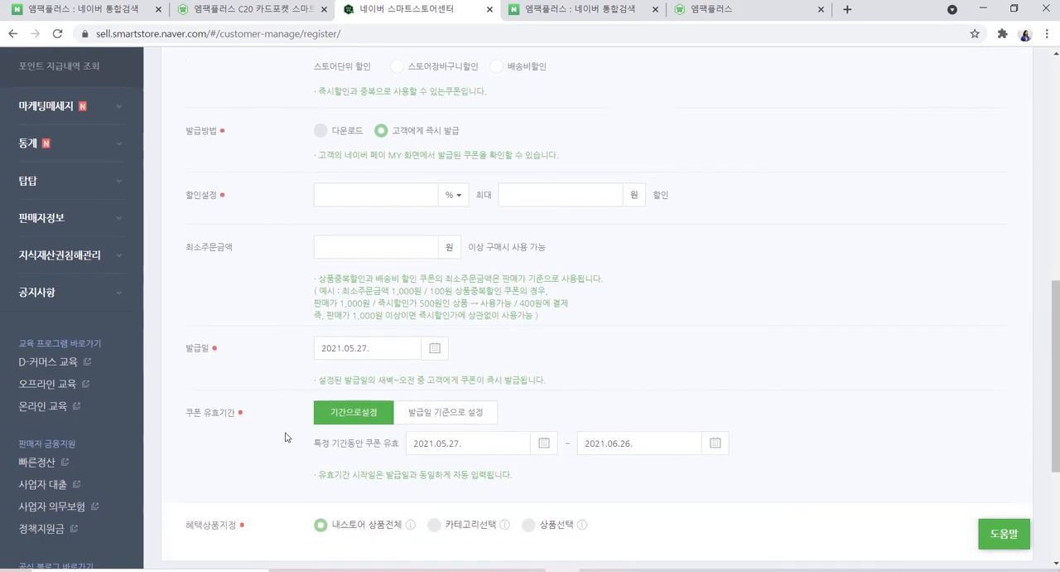
{"action": "scroll", "coordinate": [874, 357], "scroll_direction": "up", "scroll_amount": 5}
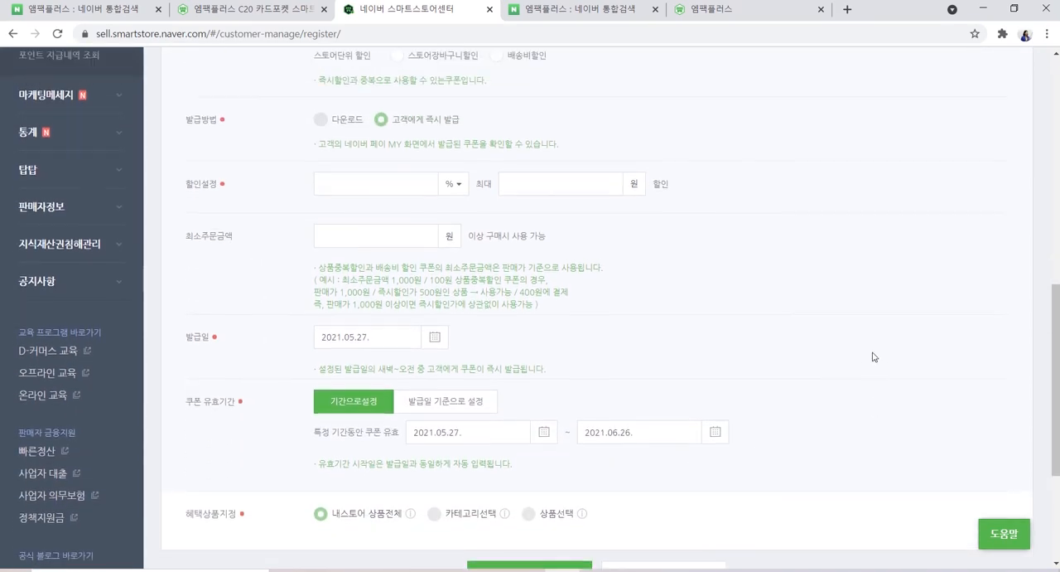
{"action": "scroll", "coordinate": [874, 356], "scroll_direction": "up", "scroll_amount": 5}
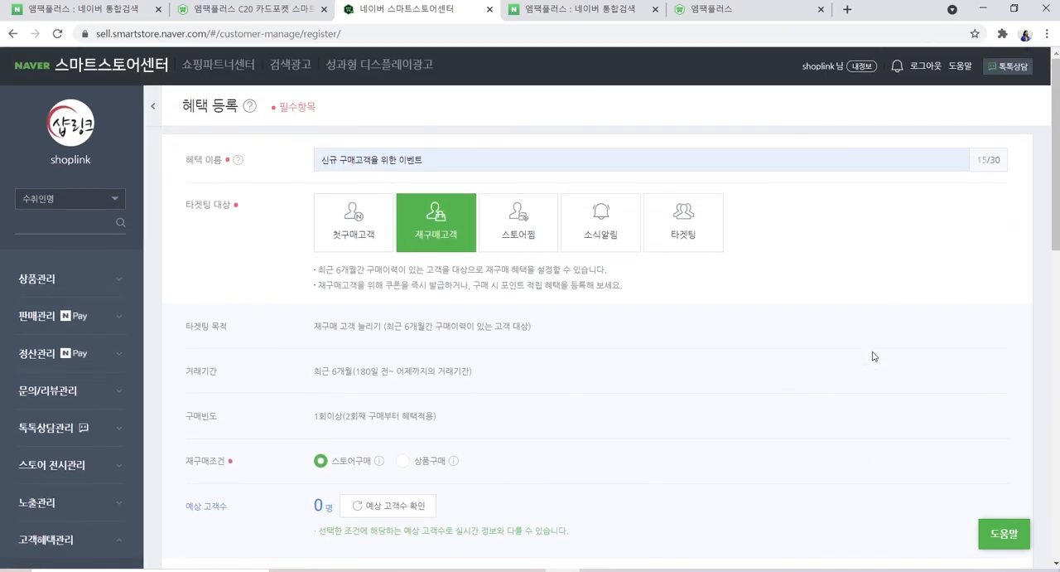
Switch the target group to 스토어찜 and review its benefit period, coupon validity and product detail display settings
{"action": "left_click", "coordinate": [530, 229]}
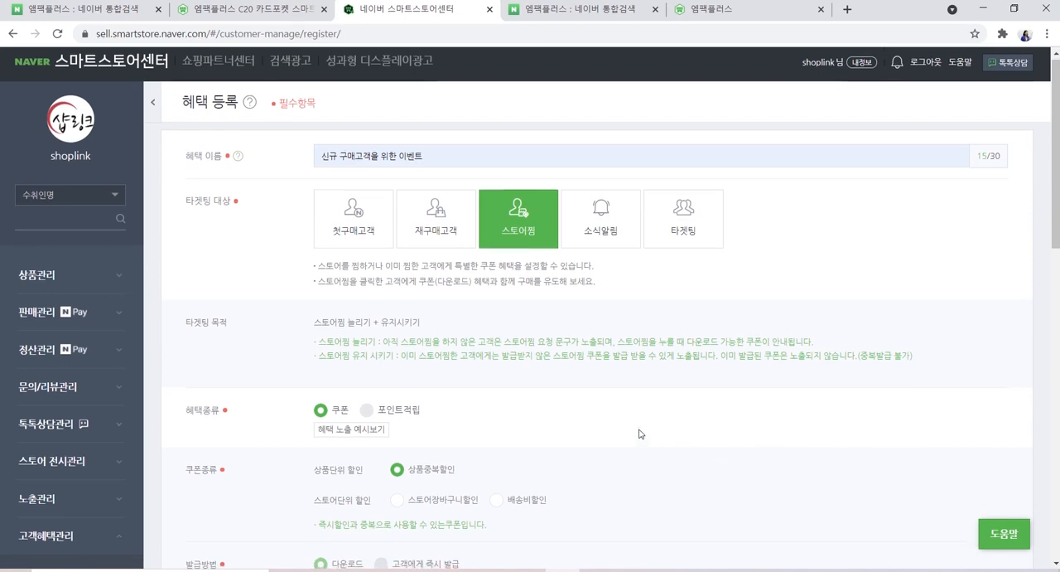
{"action": "scroll", "coordinate": [638, 431], "scroll_direction": "down", "scroll_amount": 5}
{"action": "scroll", "coordinate": [664, 400], "scroll_direction": "down", "scroll_amount": 4}
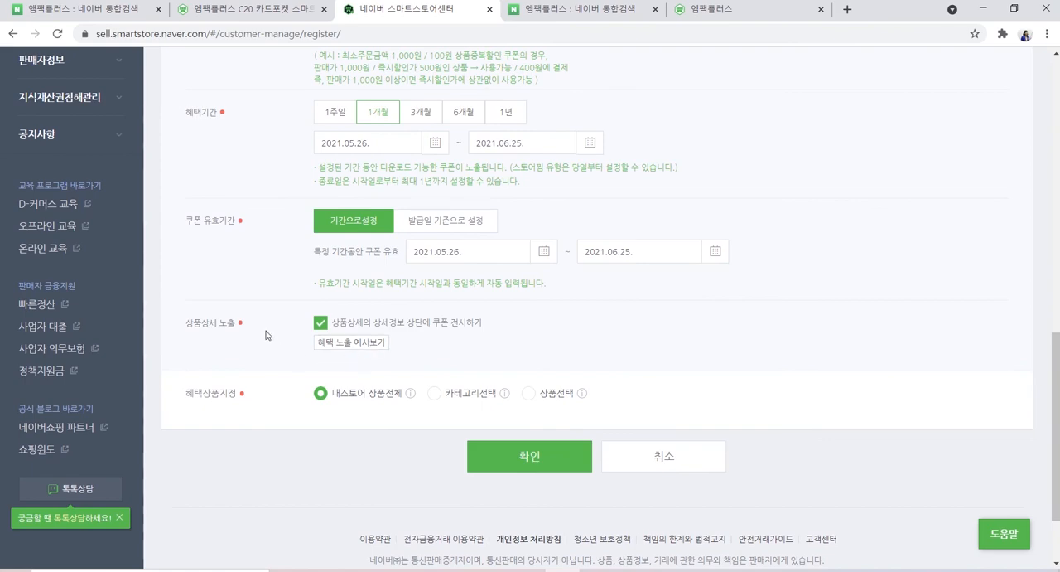
View the benefit exposure example (혜택 노출 예시보기) for the product detail coupon display and close it
{"action": "key", "text": "ctrl+1"}
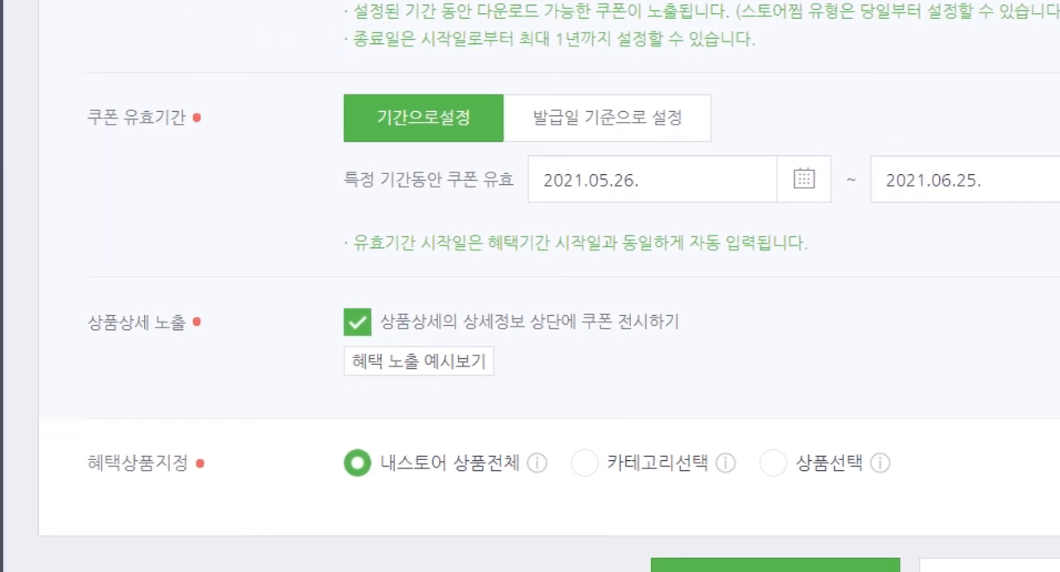
{"action": "left_click_drag", "start_coordinate": [328, 322], "coordinate": [798, 407]}
{"action": "key", "text": "ctrl+1"}
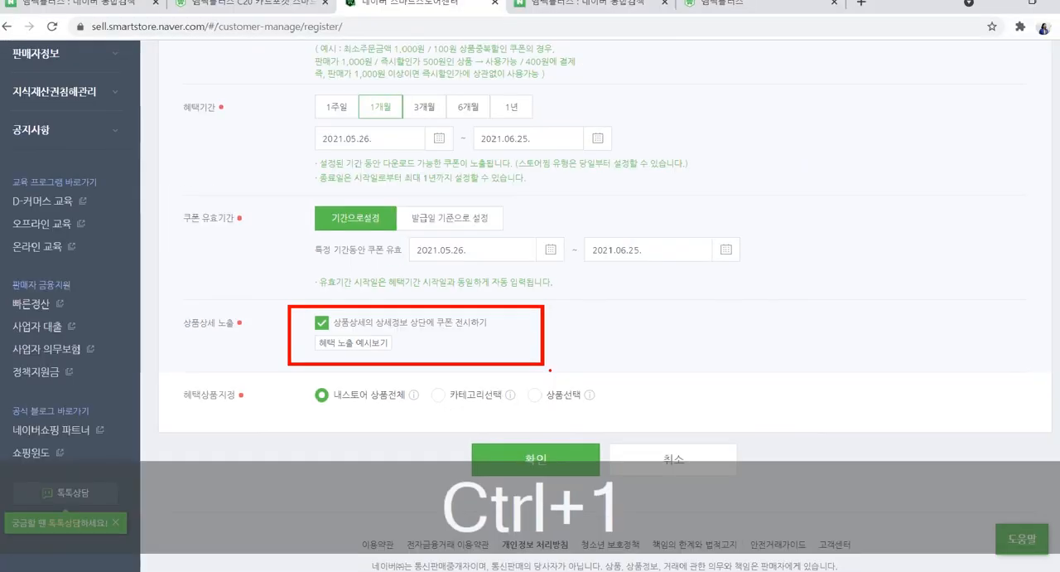
{"action": "left_click", "coordinate": [426, 365]}
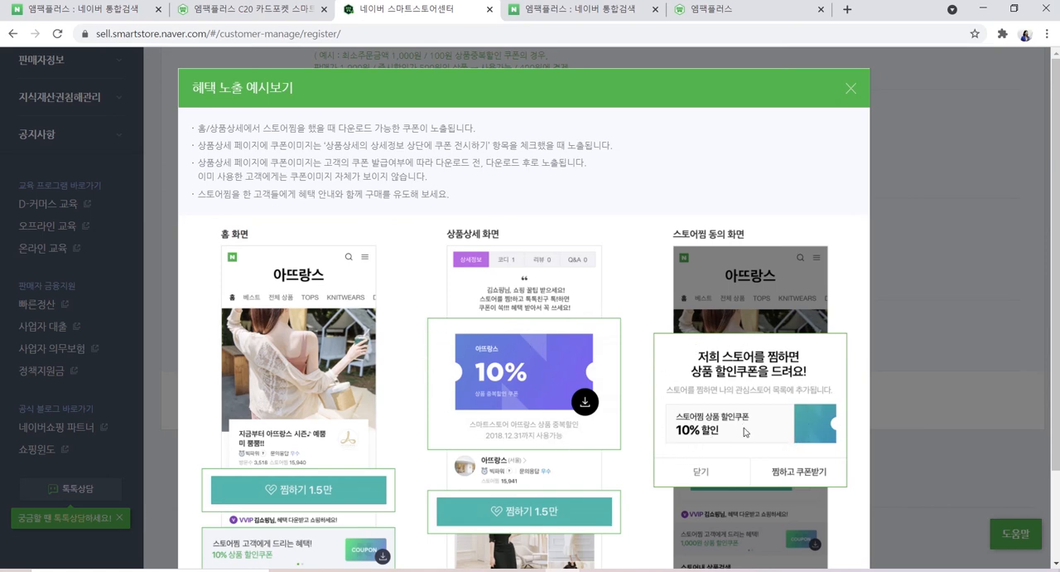
{"action": "left_click", "coordinate": [852, 89]}
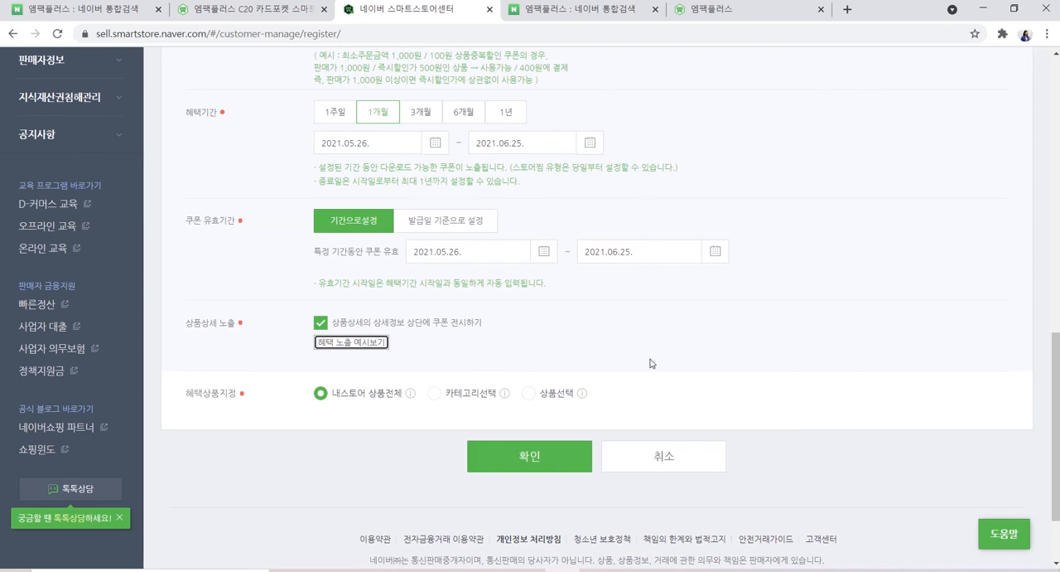
Switch the target group to 소식알림 and set its targeting purpose to sending marketing messages (마케팅메시지 보내기)
{"action": "scroll", "coordinate": [653, 363], "scroll_direction": "up", "scroll_amount": 10}
{"action": "left_click", "coordinate": [578, 235]}
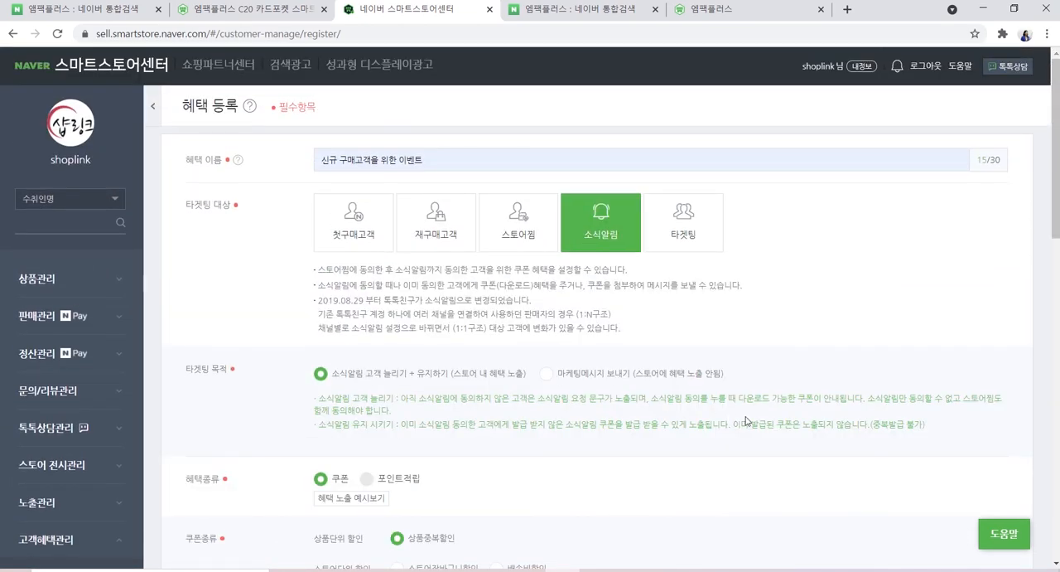
{"action": "scroll", "coordinate": [810, 368], "scroll_direction": "down", "scroll_amount": 1}
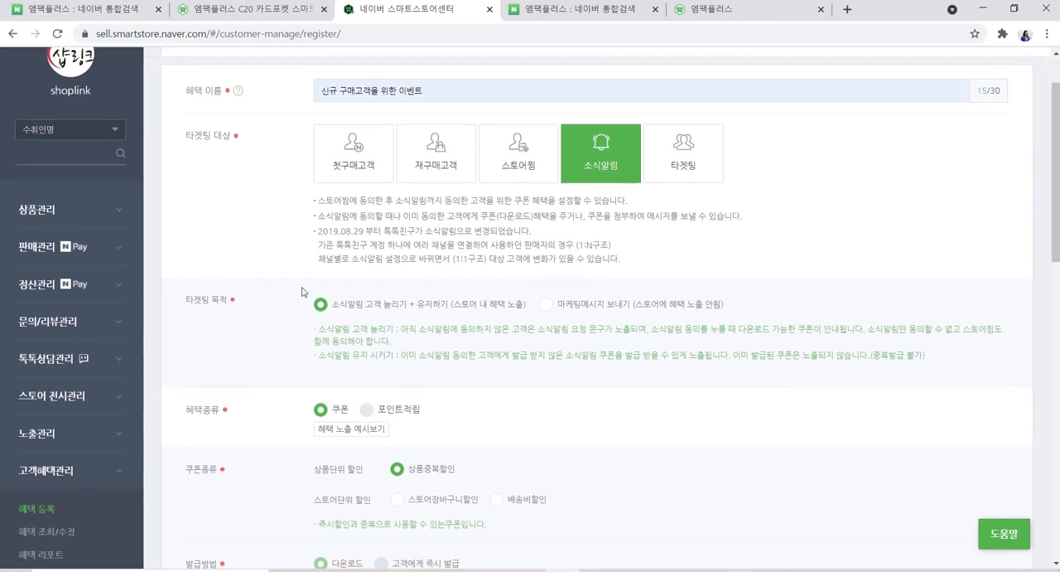
{"action": "left_click", "coordinate": [545, 304]}
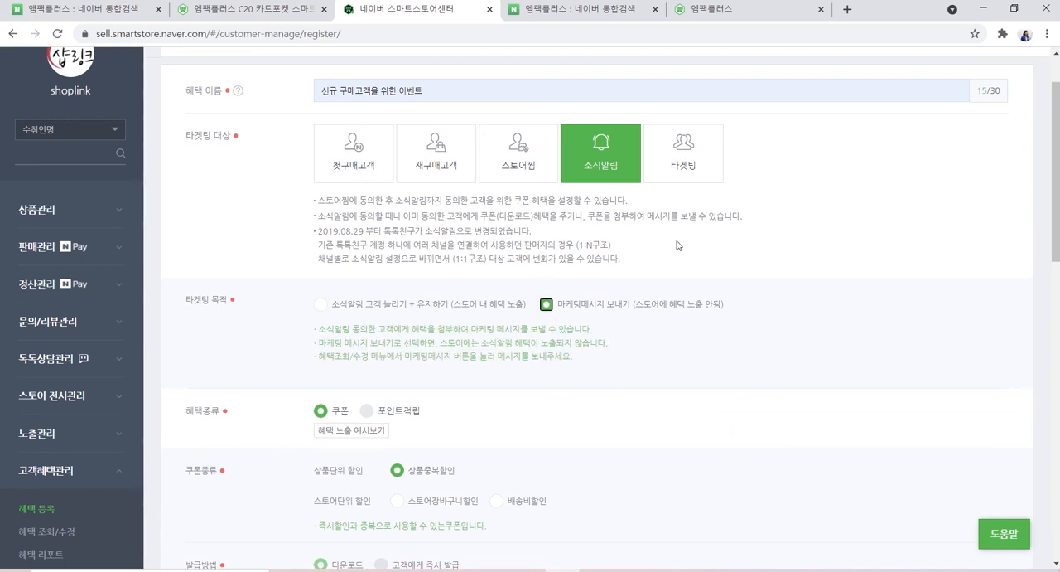
{"action": "scroll", "coordinate": [778, 323], "scroll_direction": "down", "scroll_amount": 1}
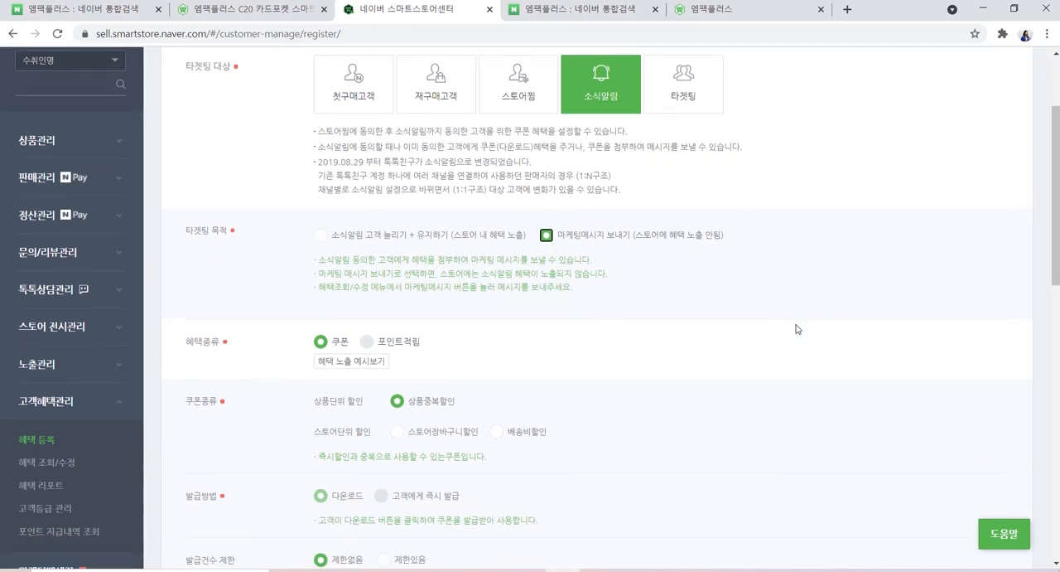
{"action": "scroll", "coordinate": [787, 314], "scroll_direction": "up", "scroll_amount": 1}
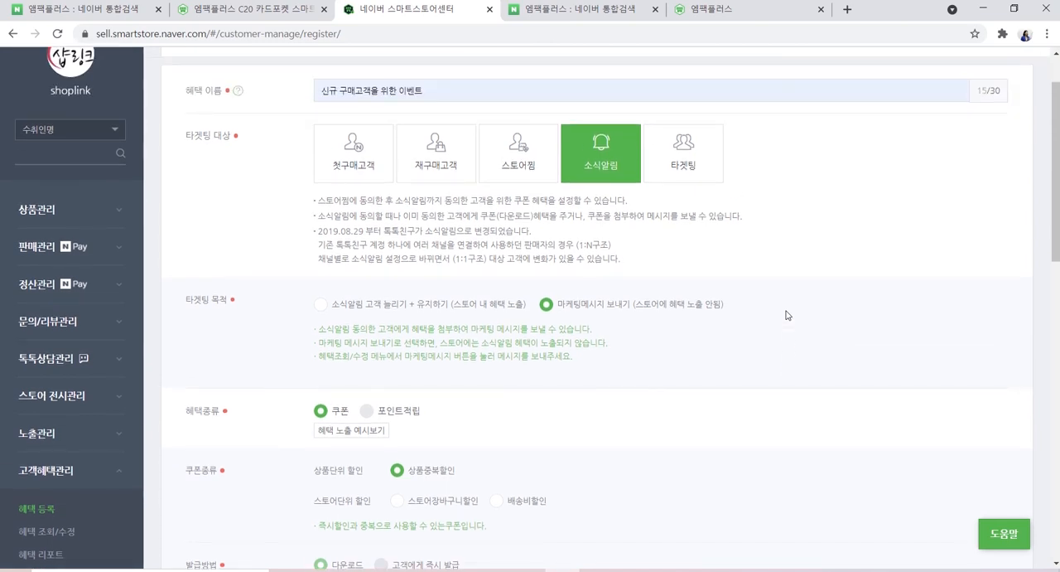
Switch the target group to 타겟팅 and bring up the 엠팩플러스 C20 카드포켓 product page with its 스토어찜 coupon
{"action": "left_click", "coordinate": [672, 171]}
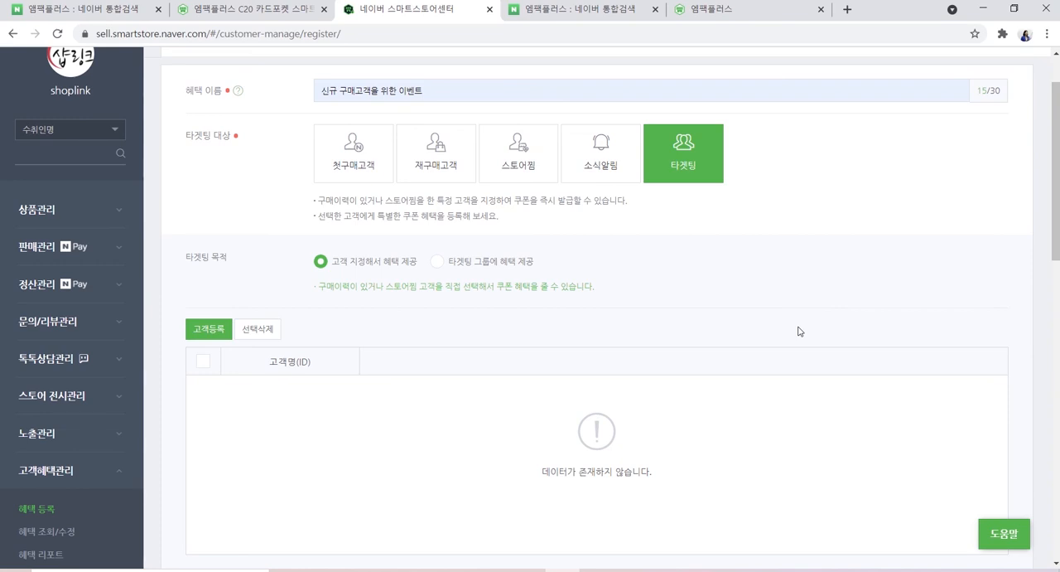
{"action": "left_click", "coordinate": [711, 18]}
{"action": "left_click", "coordinate": [256, 11]}
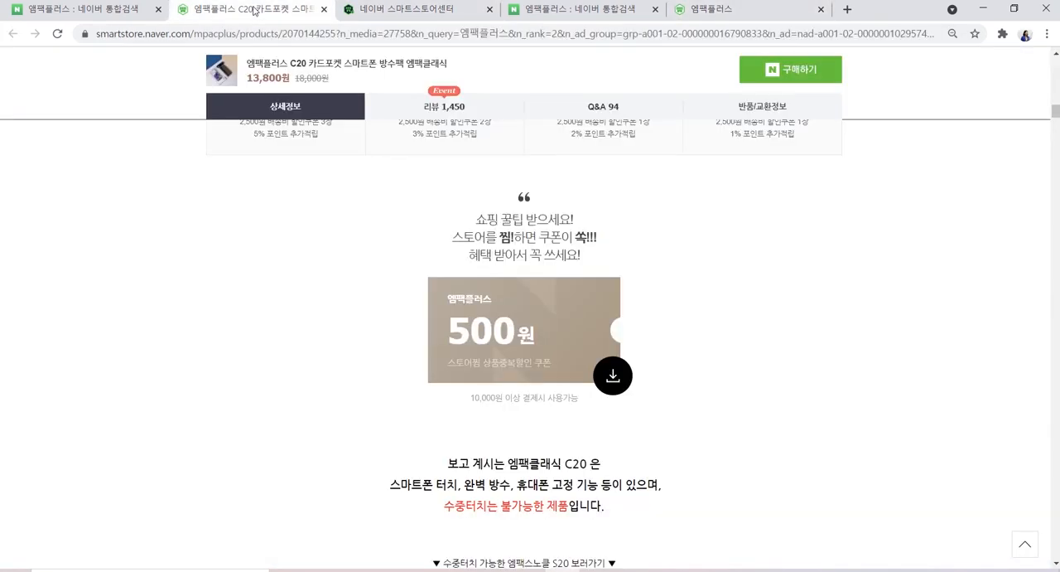